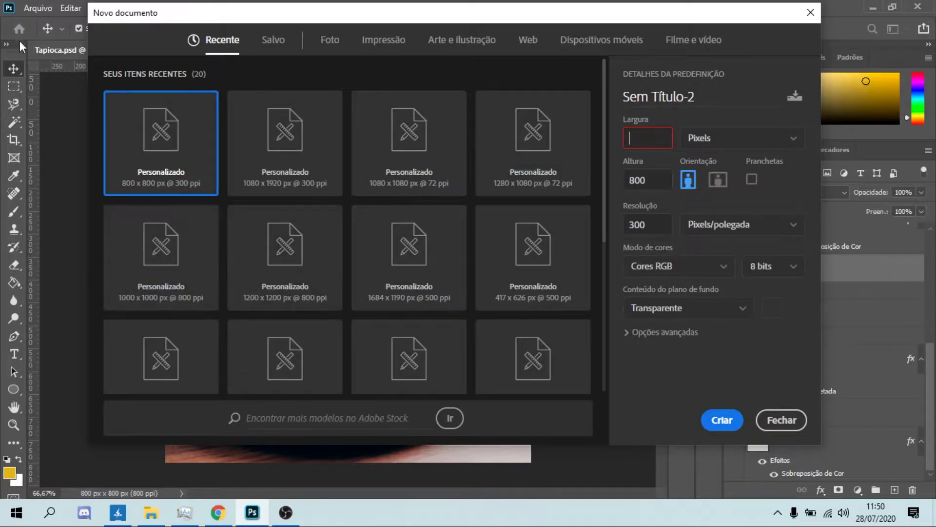
# Step: Name the new document Design and set its size to 1080 × 1080 pixels
pyautogui.click(687, 95)
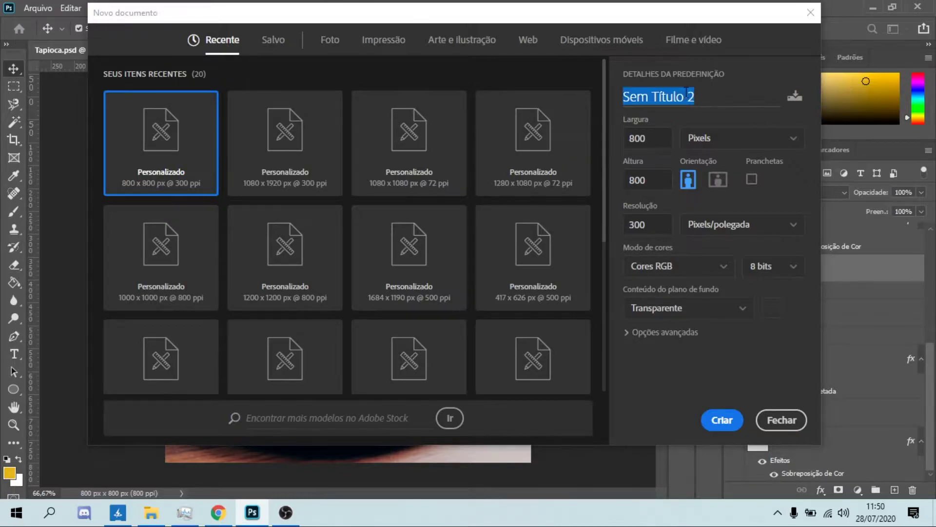
pyautogui.write('Design')
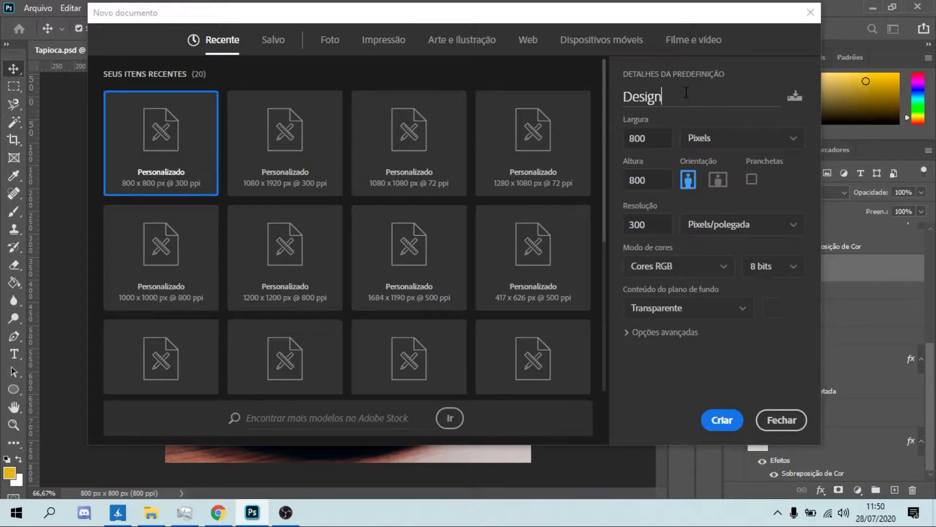
pyautogui.click(667, 134)
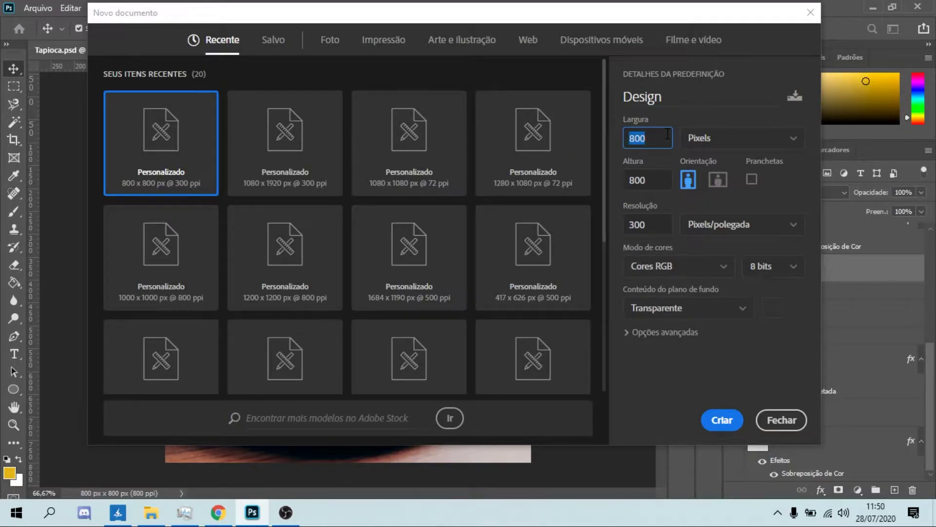
pyautogui.click(722, 146)
pyautogui.click(726, 155)
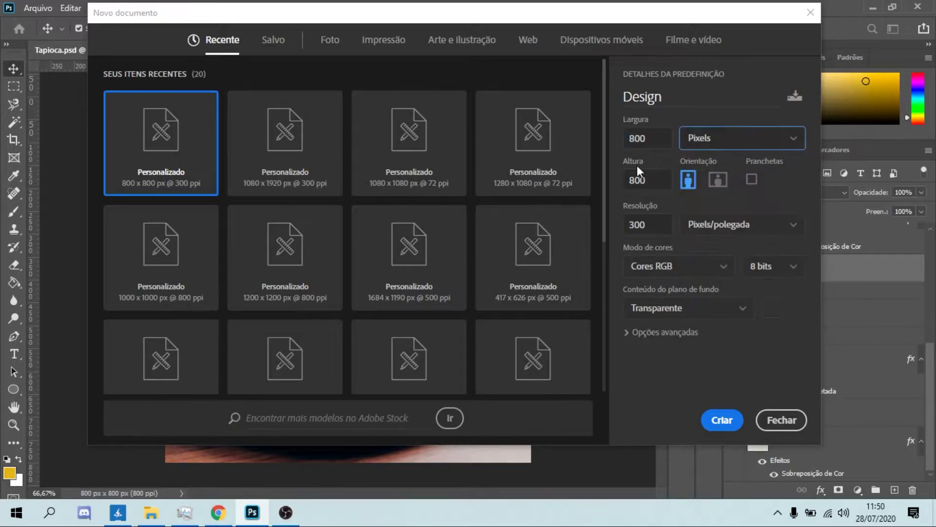
pyautogui.click(655, 139)
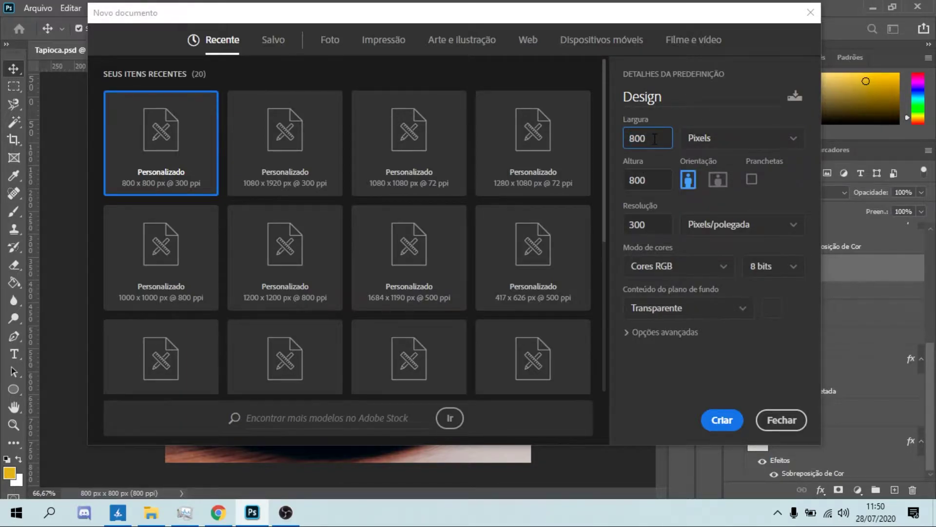
pyautogui.write('1080')
pyautogui.press('Home')
pyautogui.press('Delete')
pyautogui.press('Delete')
pyautogui.press('Delete')
pyautogui.press('Tab')
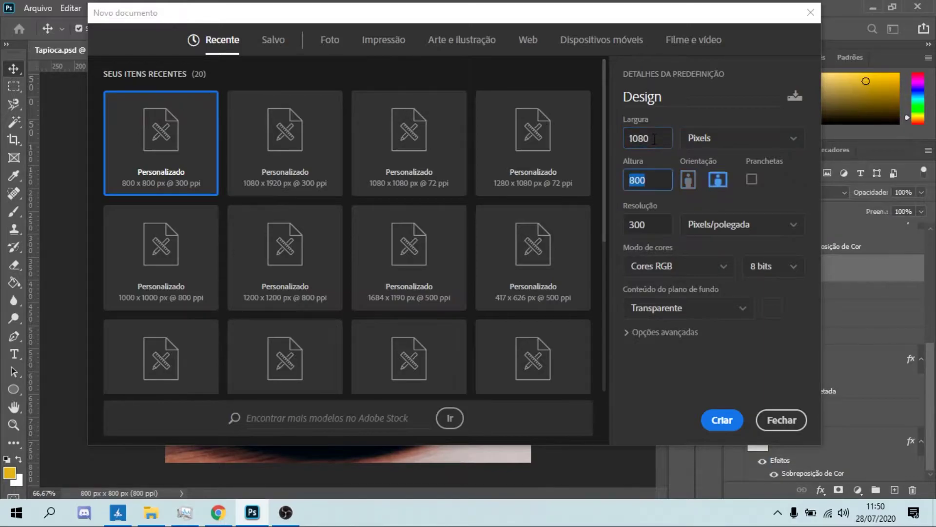
pyautogui.write('1080')
pyautogui.click(705, 212)
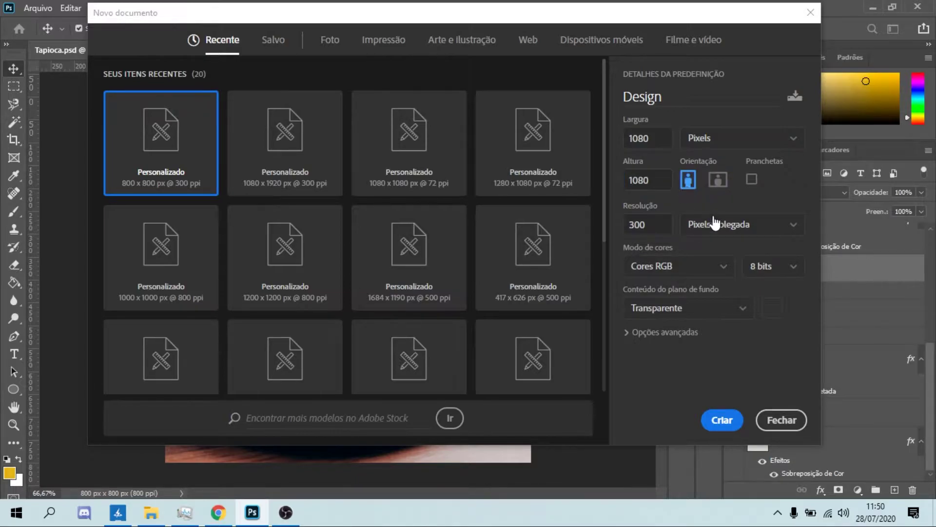
# Step: Set the resolution to 900 ppi, keep 8-bit depth, and create the document
pyautogui.click(657, 221)
pyautogui.write('90')
pyautogui.write('0')
pyautogui.click(663, 274)
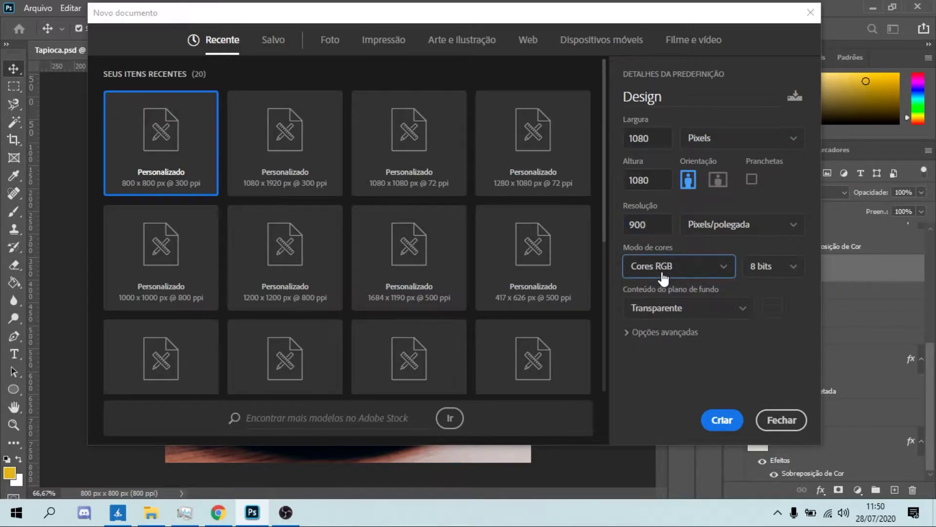
pyautogui.click(765, 276)
pyautogui.click(780, 292)
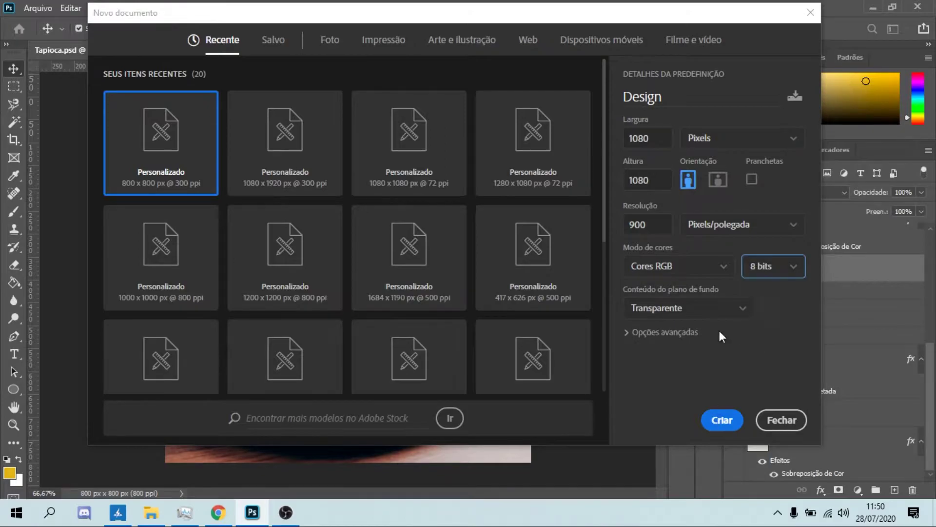
pyautogui.click(722, 419)
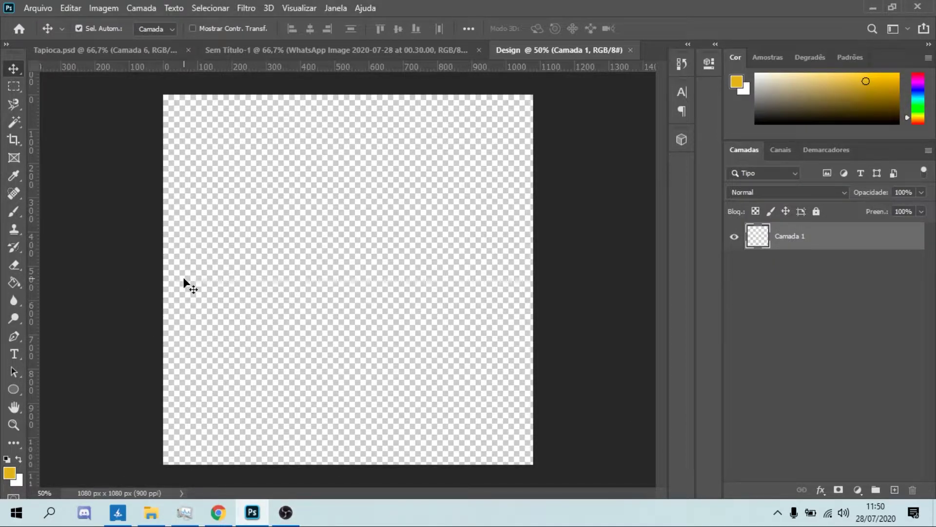
# Step: Fill the transparent Design canvas with the yellow foreground colour using the Paint Bucket
pyautogui.click(14, 283)
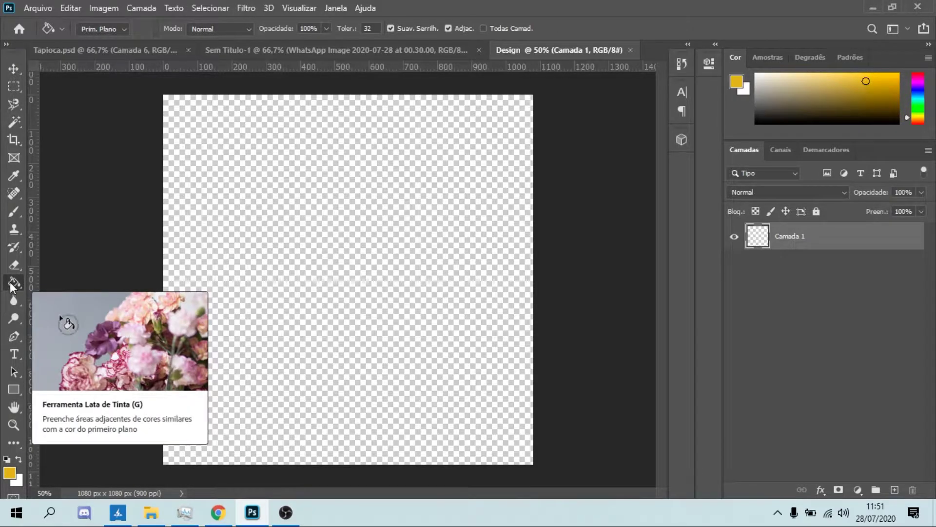
pyautogui.click(340, 190)
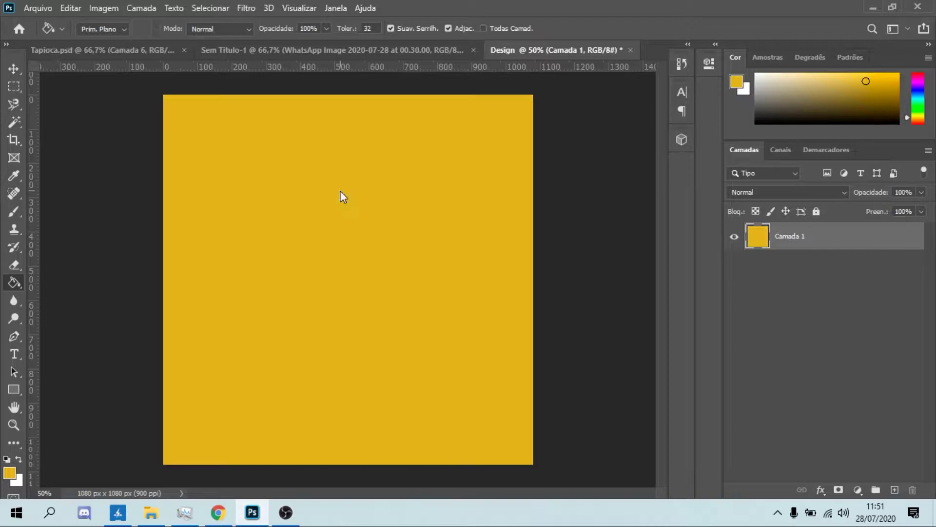
# Step: Add a Gradient Overlay layer style to Camada 1
pyautogui.doubleClick(910, 247)
pyautogui.moveTo(448, 43); pyautogui.dragTo(646, 36)
pyautogui.click(475, 218)
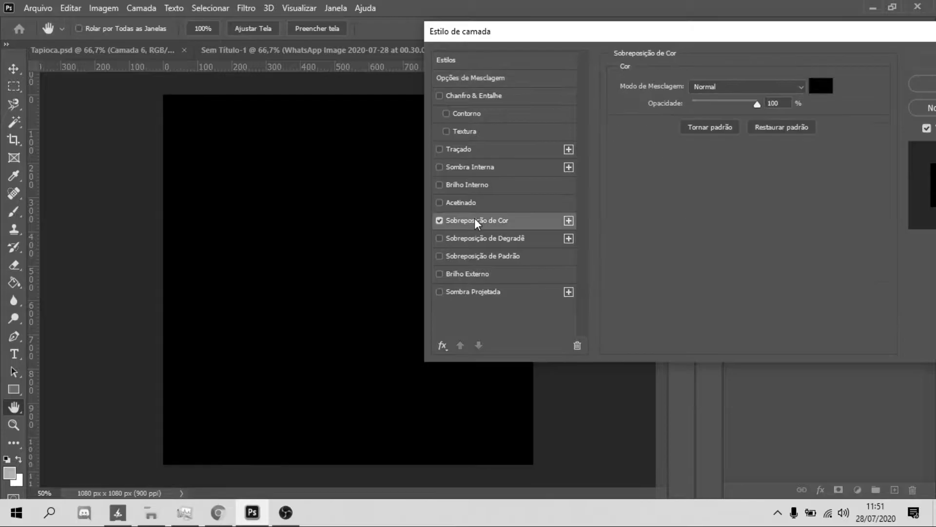
pyautogui.click(441, 220)
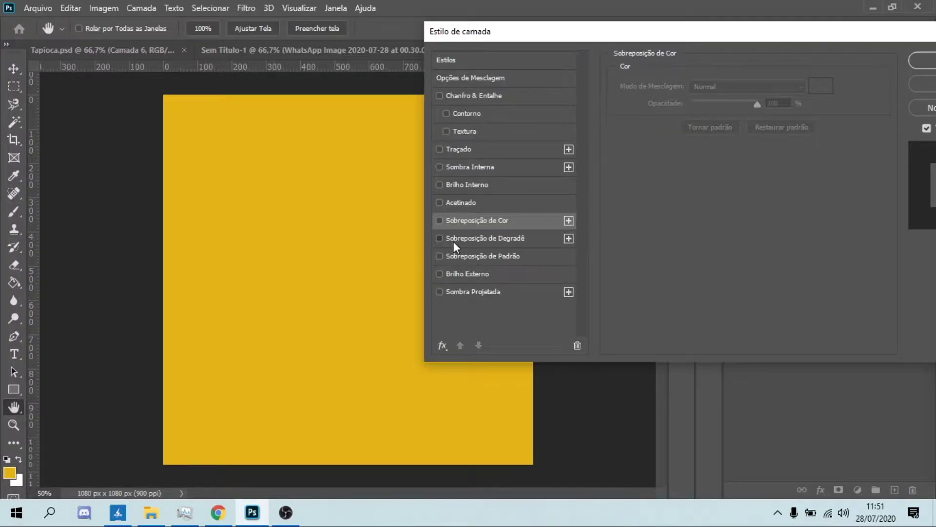
pyautogui.click(454, 239)
# Step: Edit the gradient to run from grey 9f96a1 to white ffffff
pyautogui.click(740, 117)
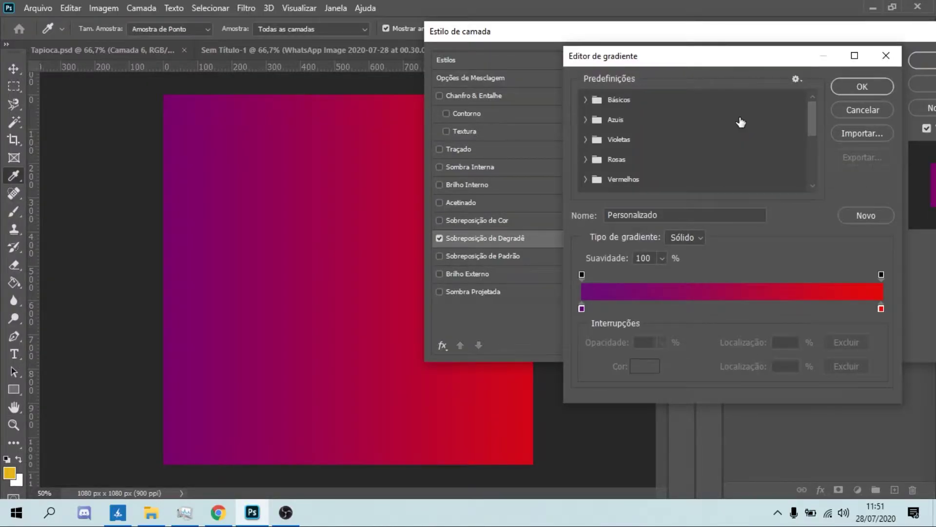
pyautogui.doubleClick(582, 308)
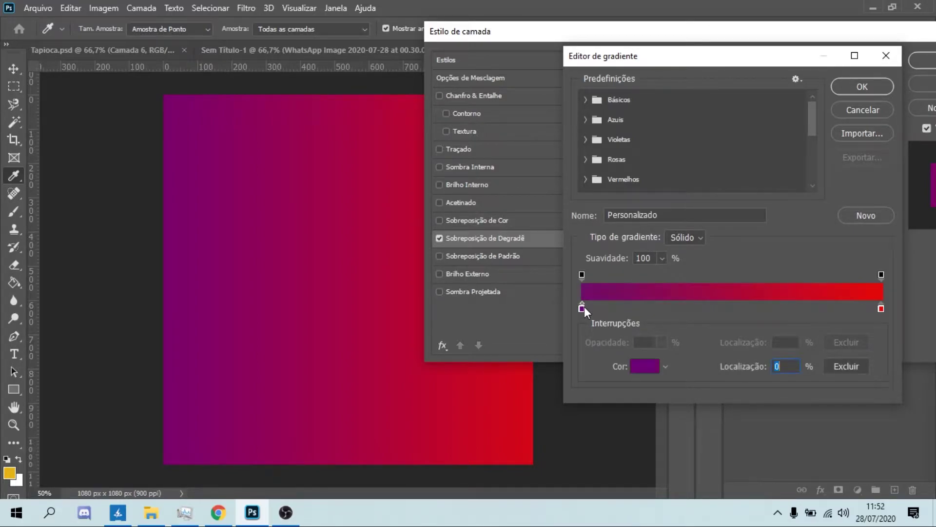
pyautogui.click(509, 294)
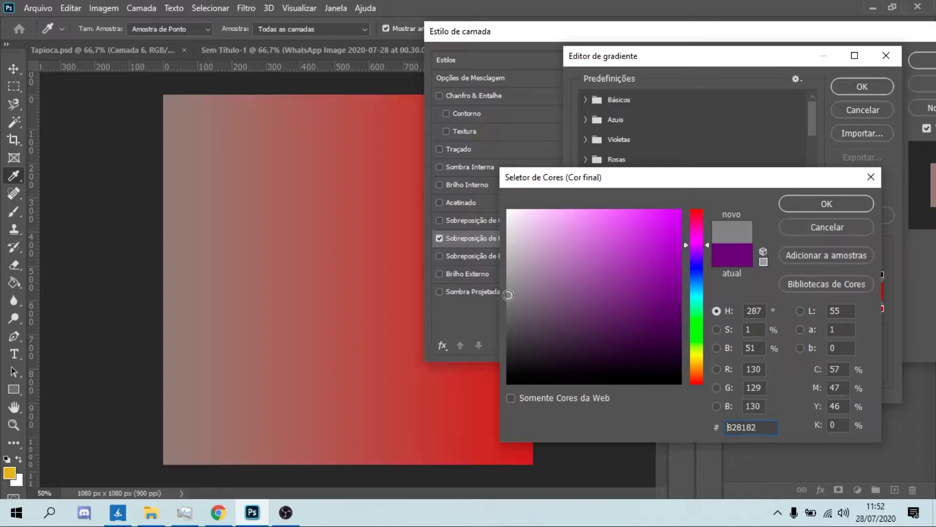
pyautogui.click(518, 273)
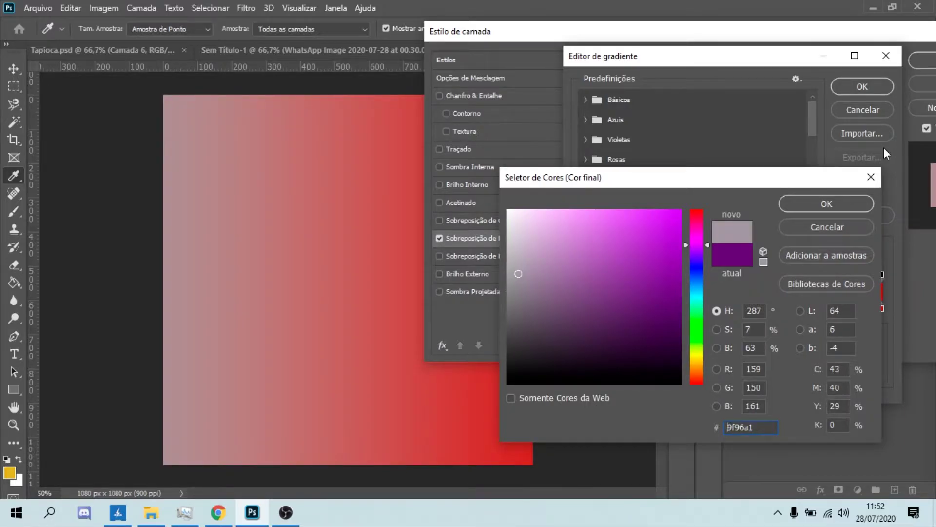
pyautogui.click(826, 205)
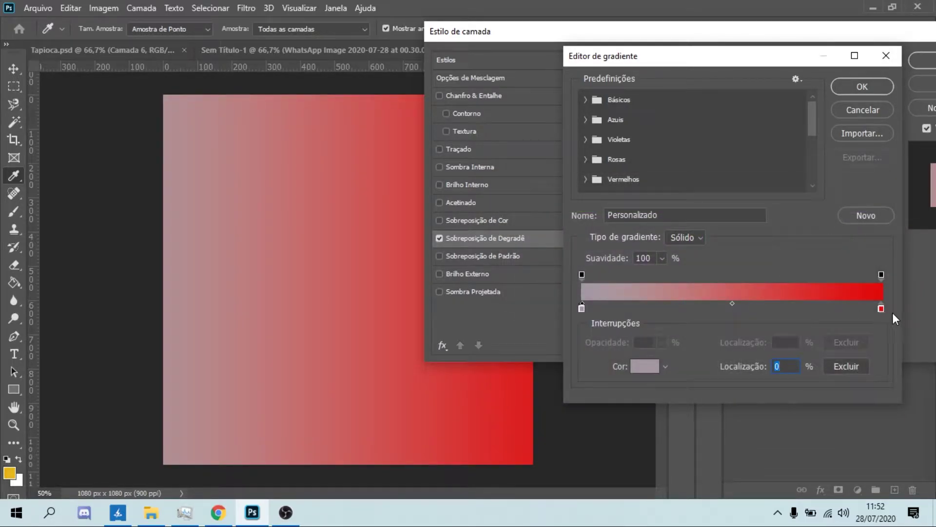
pyautogui.doubleClick(881, 308)
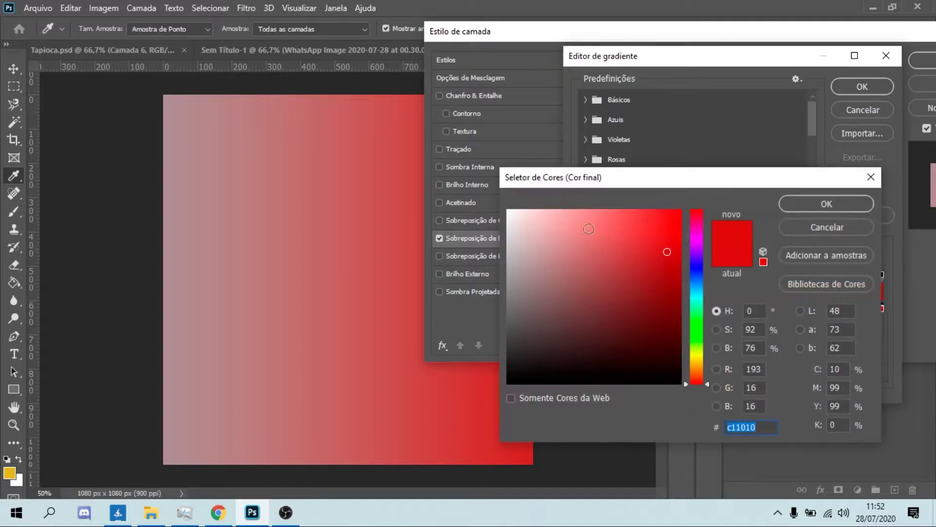
pyautogui.write('ffffff')
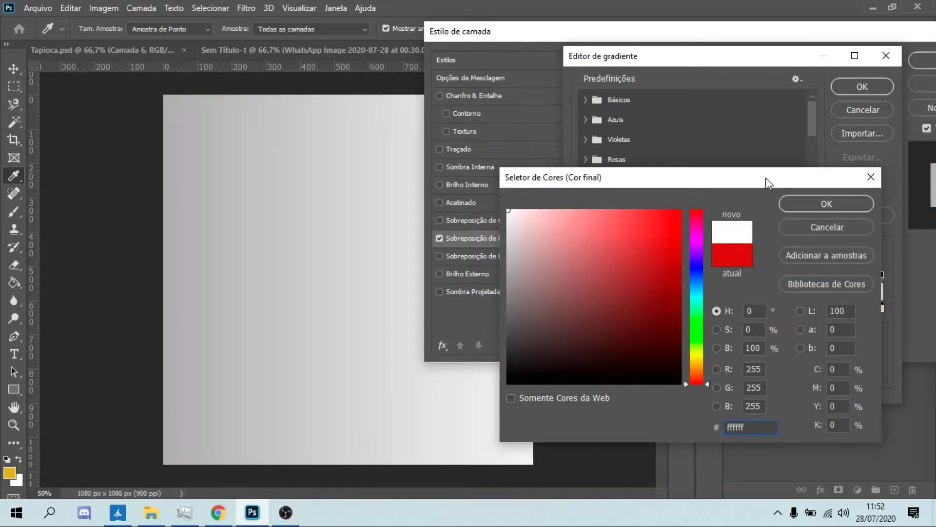
pyautogui.click(823, 200)
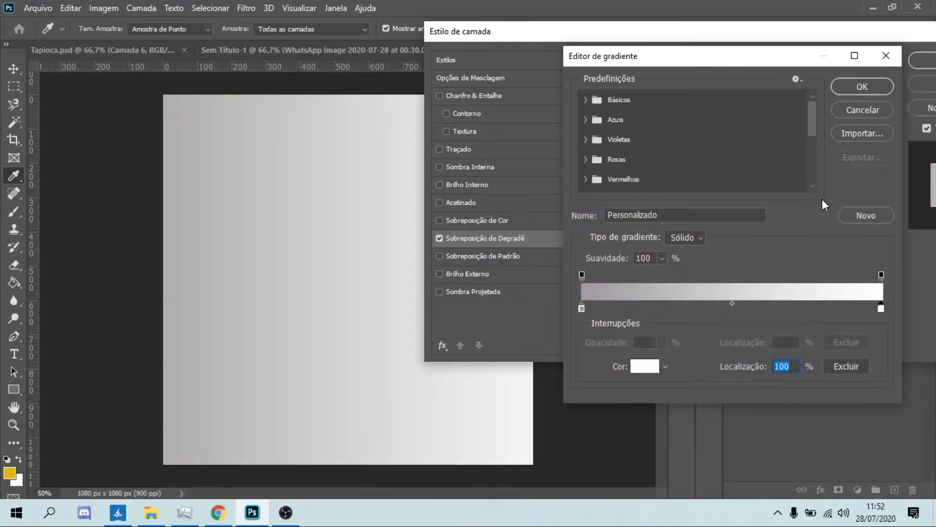
pyautogui.click(861, 80)
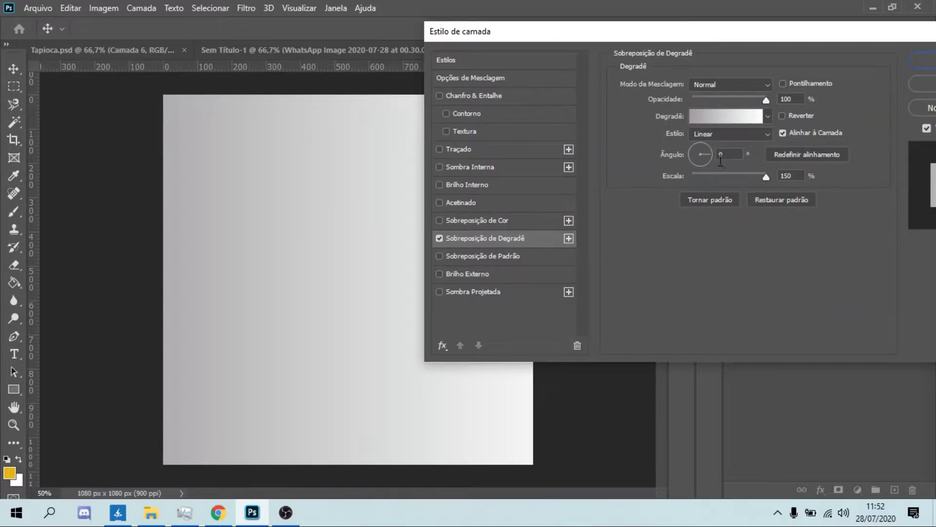
# Step: Keep the gradient Linear, set its angle to 100°, and apply it
pyautogui.click(700, 136)
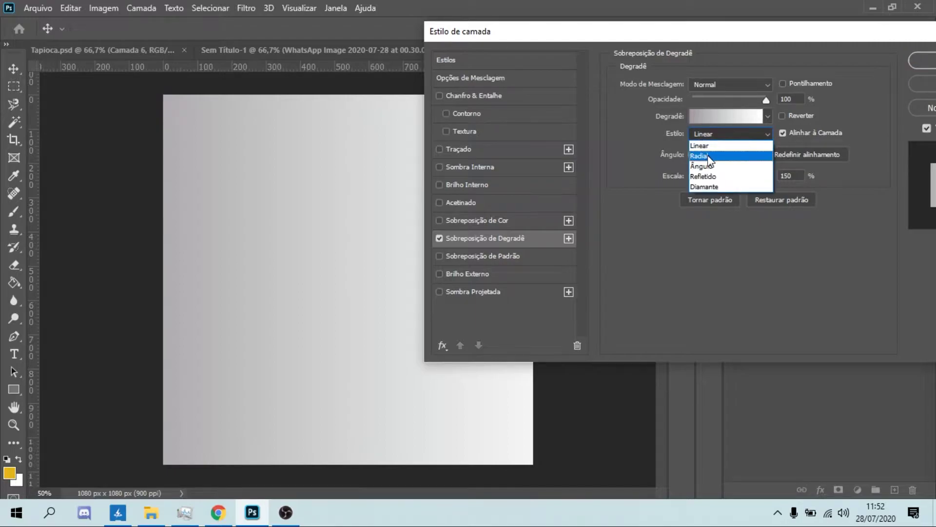
pyautogui.click(709, 150)
pyautogui.moveTo(702, 159); pyautogui.dragTo(698, 141)
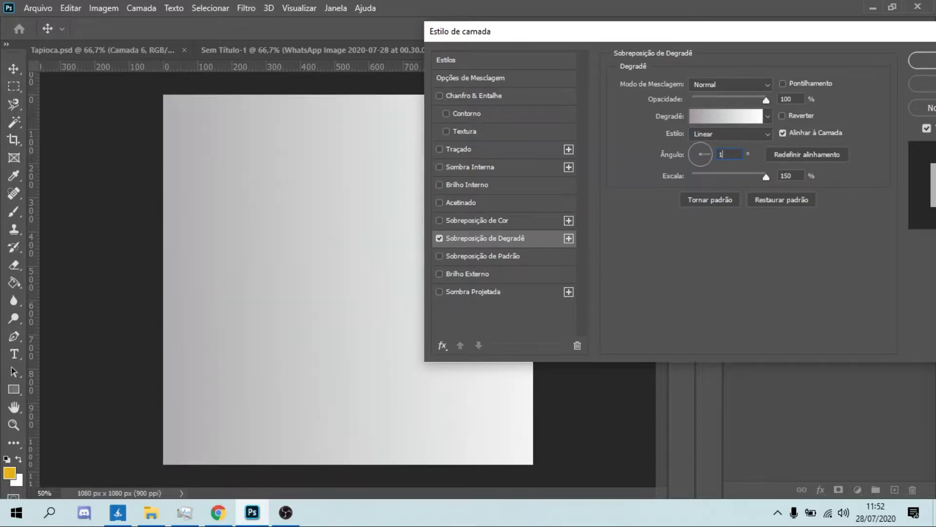
pyautogui.write('100')
pyautogui.press('Return')
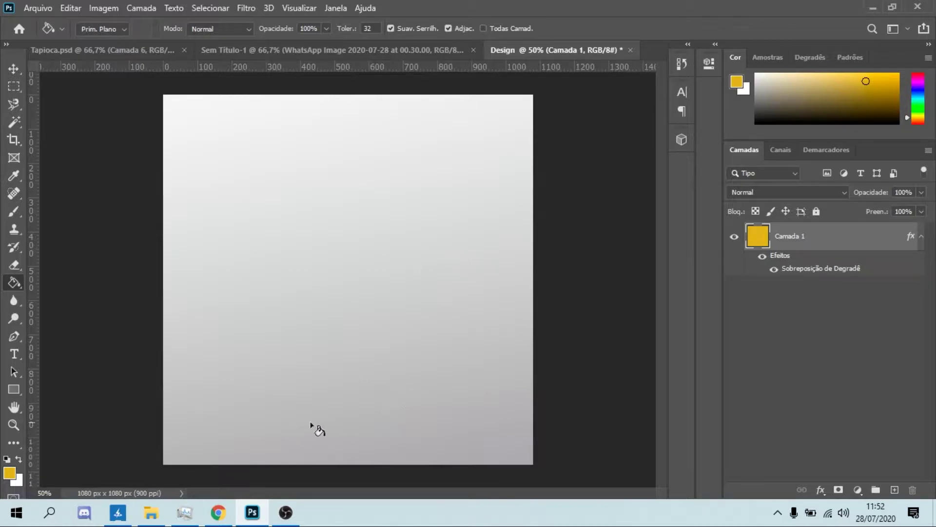
# Step: Switch to the Pen tool and add an empty Camada 2 above Camada 1
pyautogui.click(10, 71)
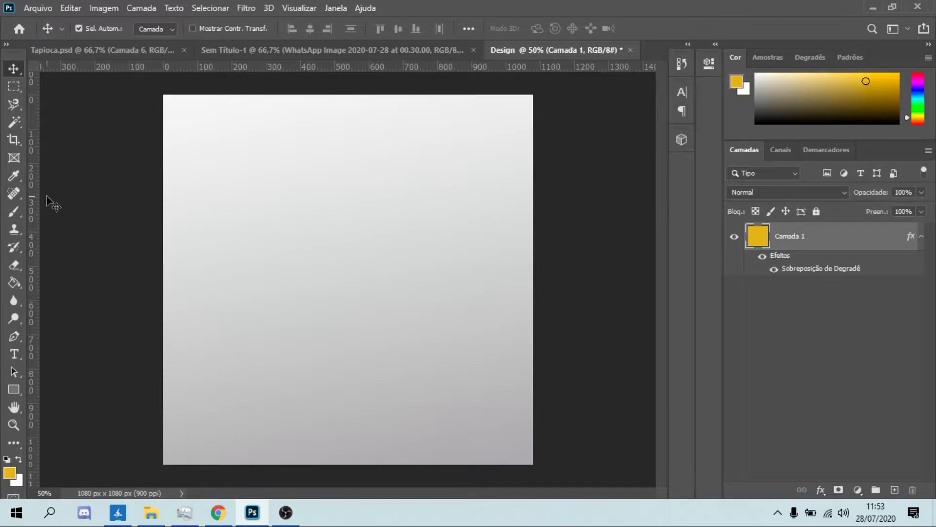
pyautogui.click(16, 336)
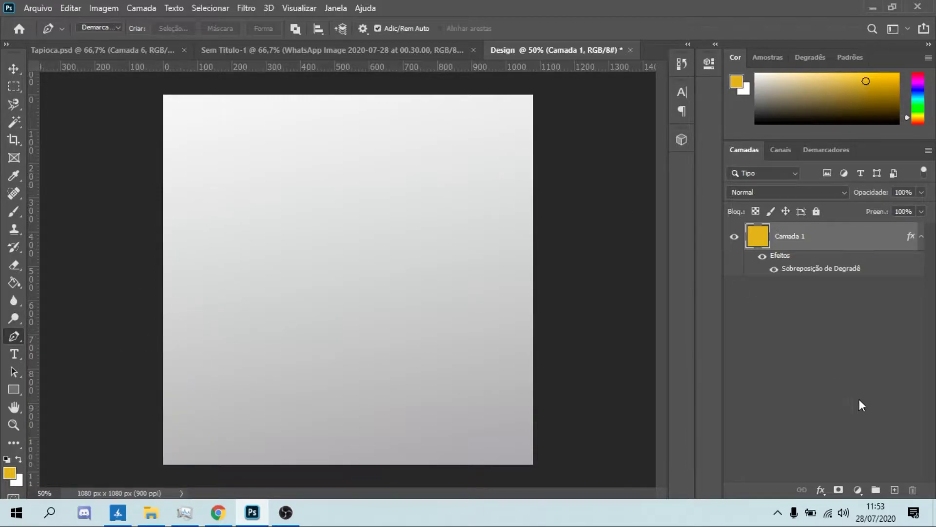
pyautogui.click(895, 490)
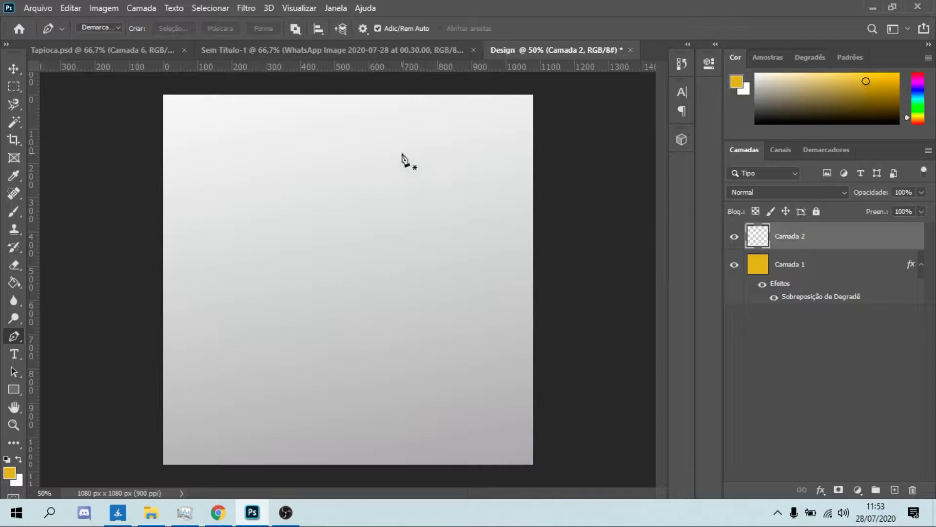
# Step: Draw the S-shaped curve from the canvas top edge down to its left edge
pyautogui.click(320, 95)
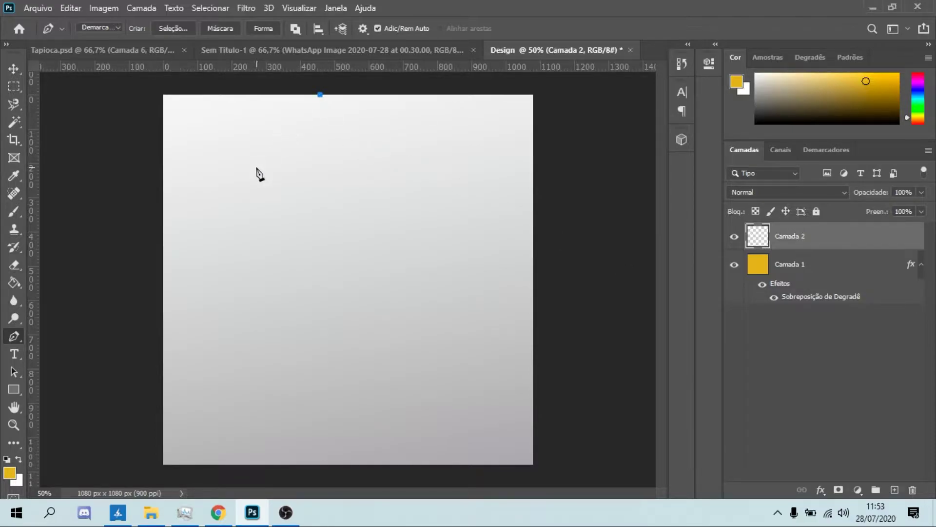
pyautogui.moveTo(256, 167); pyautogui.dragTo(267, 182)
pyautogui.moveTo(268, 183); pyautogui.dragTo(255, 219)
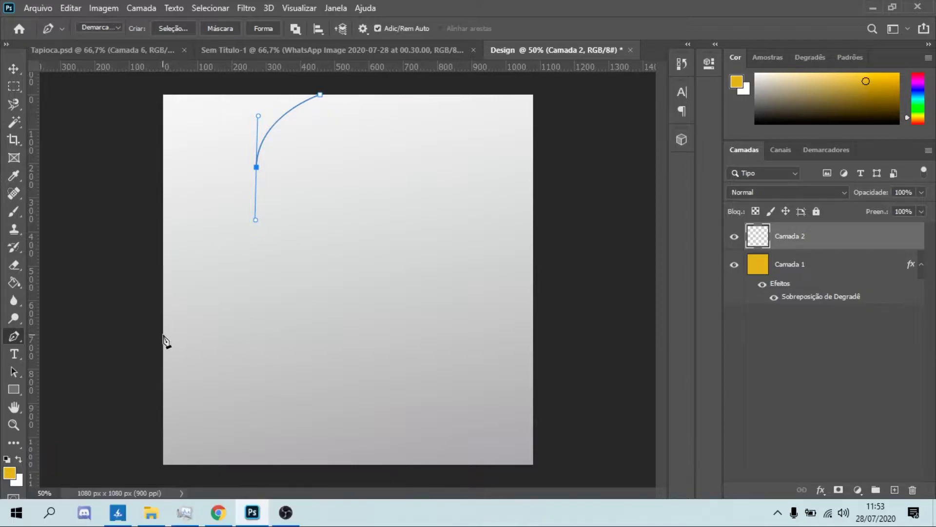
pyautogui.click(162, 335)
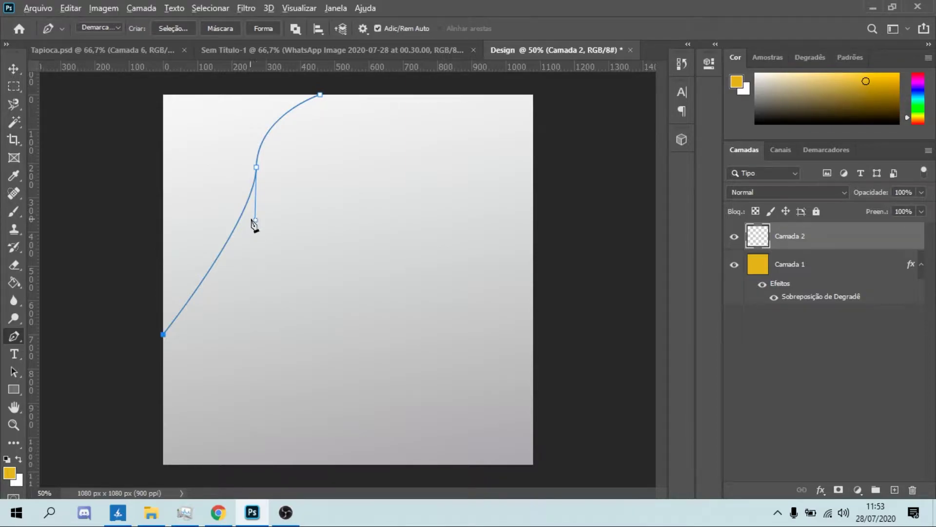
pyautogui.moveTo(255, 220)
pyautogui.mouseDown()
pyautogui.moveTo(245, 221)
pyautogui.moveTo(247, 273)
pyautogui.mouseUp()
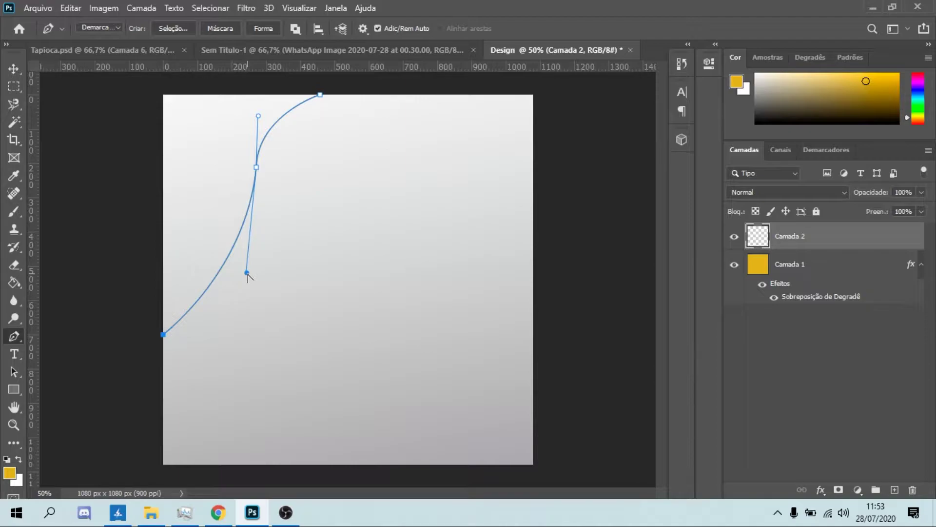
pyautogui.moveTo(247, 273)
pyautogui.mouseDown()
pyautogui.moveTo(233, 296)
pyautogui.moveTo(258, 277)
pyautogui.mouseUp()
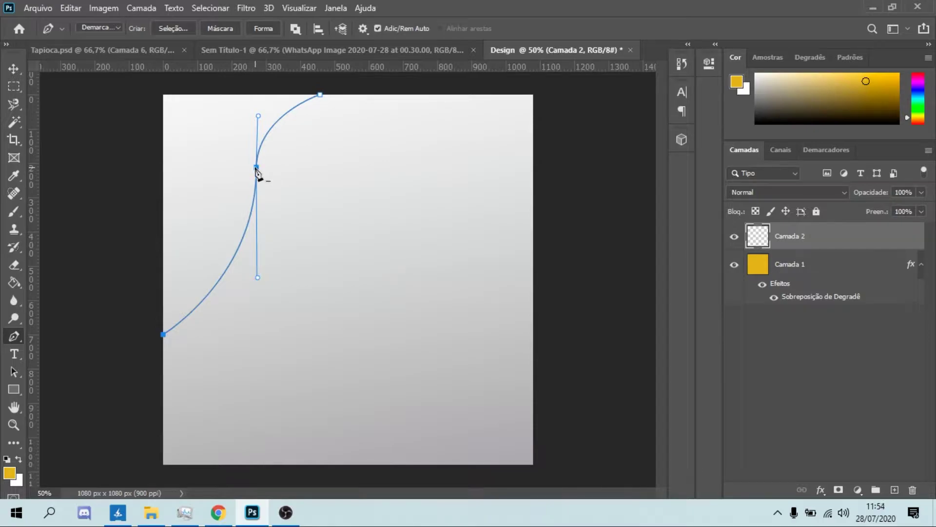
pyautogui.click(256, 167)
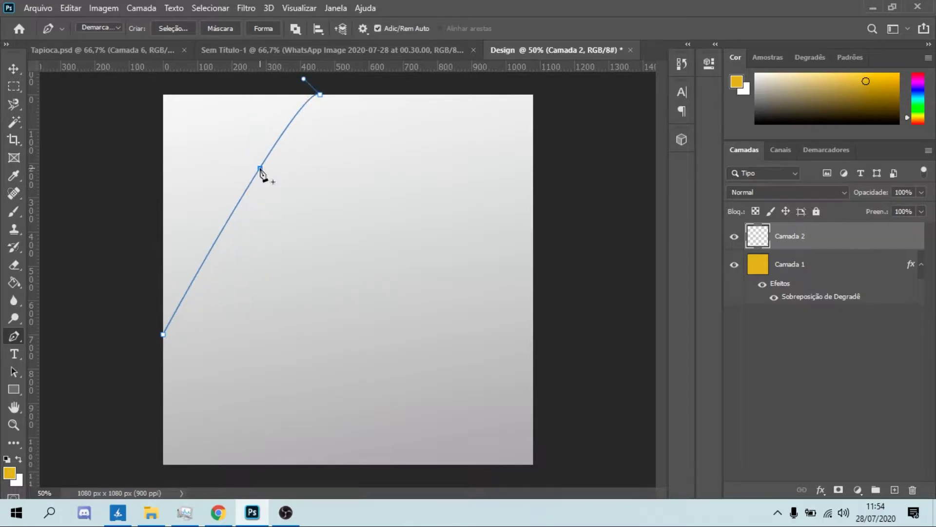
pyautogui.hotkey('ctrl', 'z')
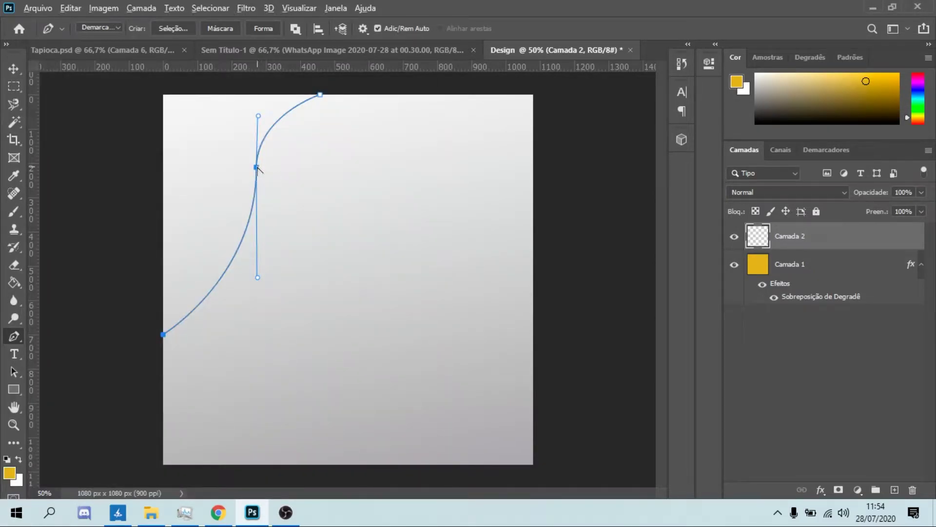
pyautogui.moveTo(258, 169); pyautogui.dragTo(248, 245)
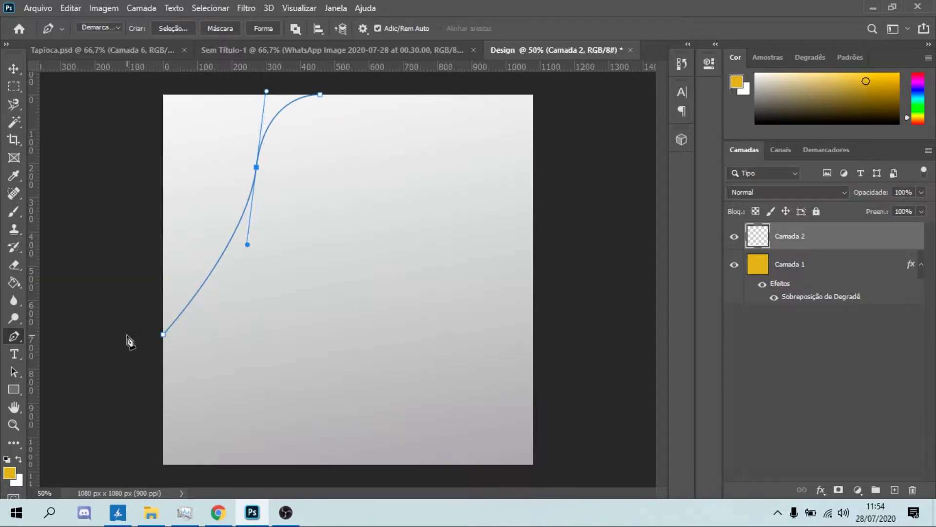
# Step: Add corner points outside the top-left corner and close the path at its start
pyautogui.click(93, 330)
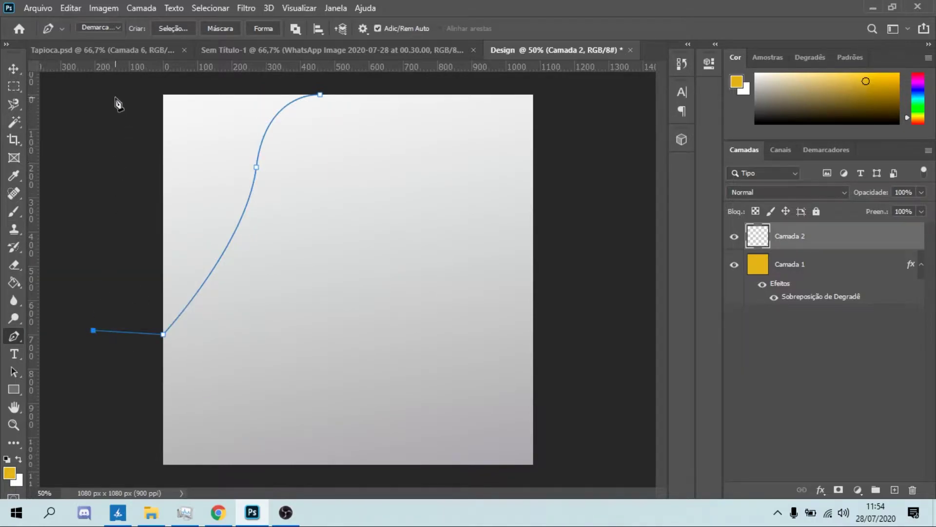
pyautogui.click(107, 85)
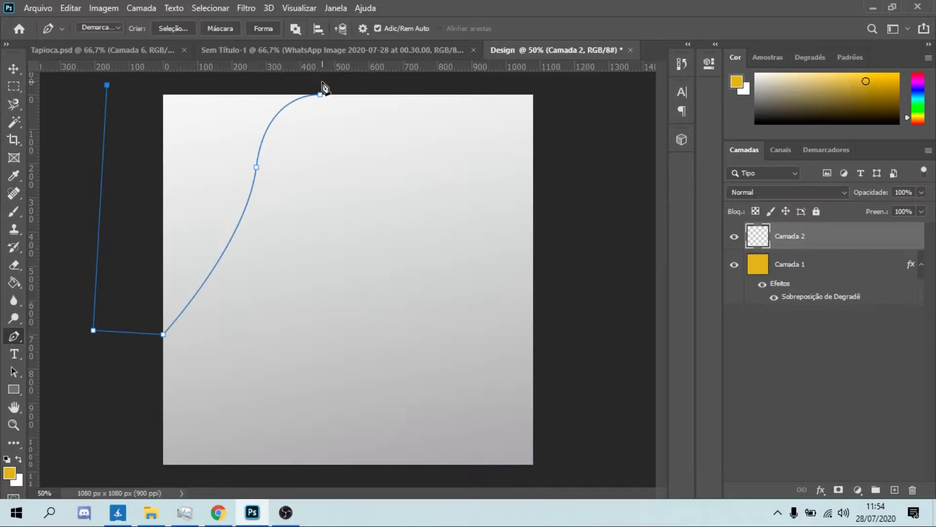
pyautogui.click(322, 81)
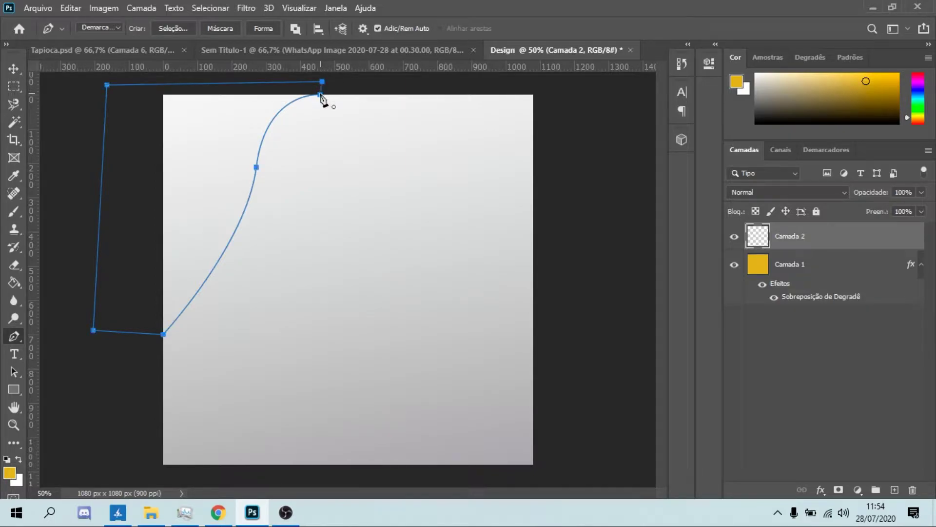
pyautogui.click(320, 94)
# Step: Convert the path into a selection with 0 feather and undo the stray anchor point
pyautogui.rightClick(203, 157)
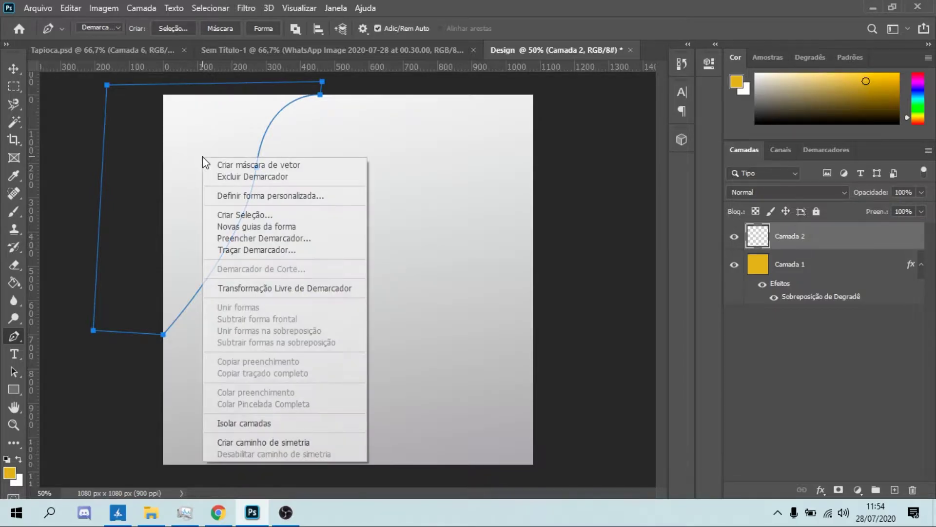
pyautogui.click(303, 216)
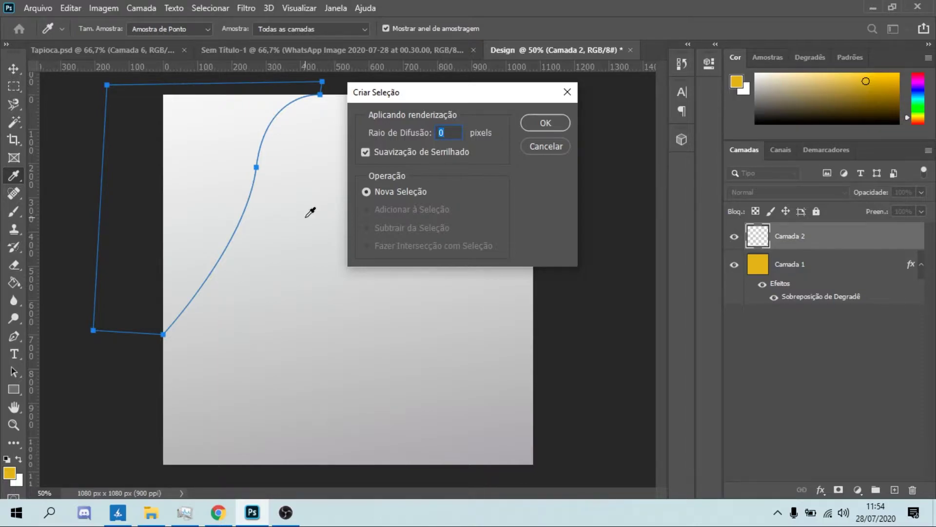
pyautogui.click(530, 124)
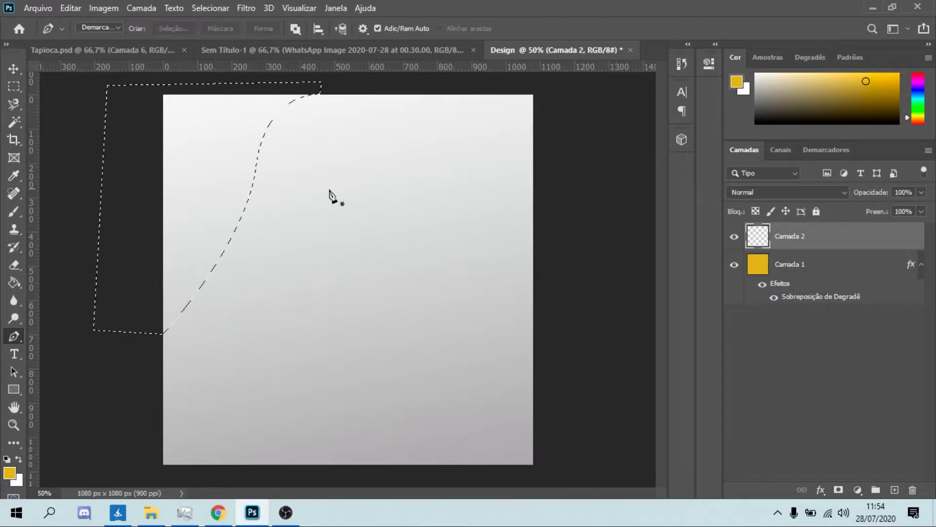
pyautogui.moveTo(195, 166); pyautogui.dragTo(197, 186)
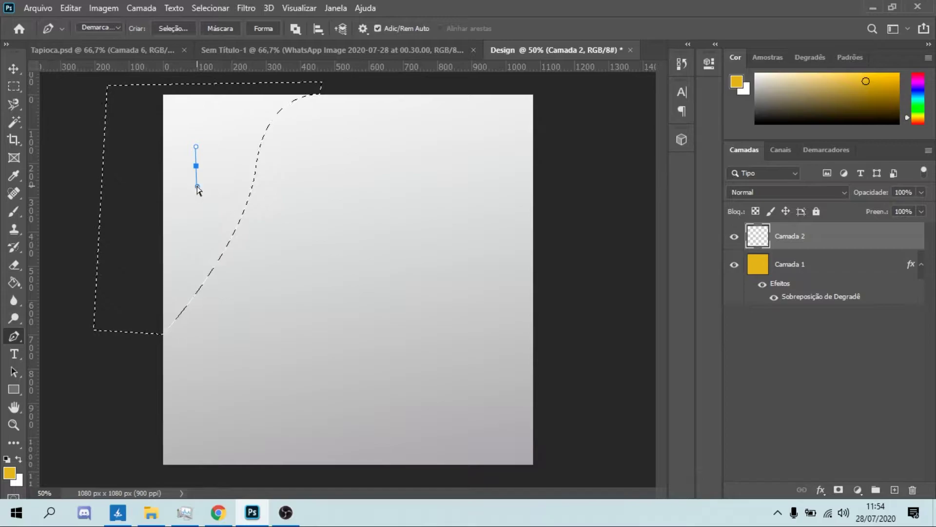
pyautogui.hotkey('ctrl', 'z')
pyautogui.click(15, 68)
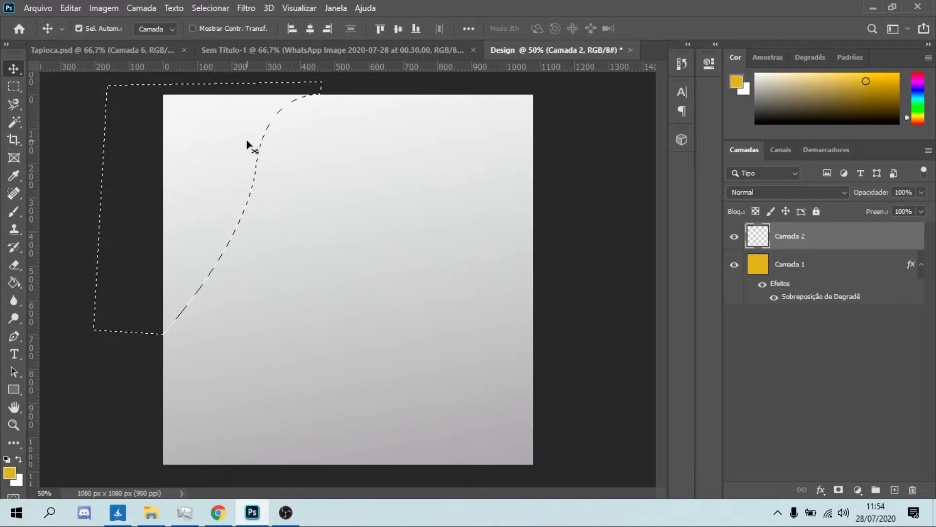
pyautogui.click(244, 156)
# Step: Pick the Brush with an orange colour and paint first strokes inside the corner selection
pyautogui.click(467, 198)
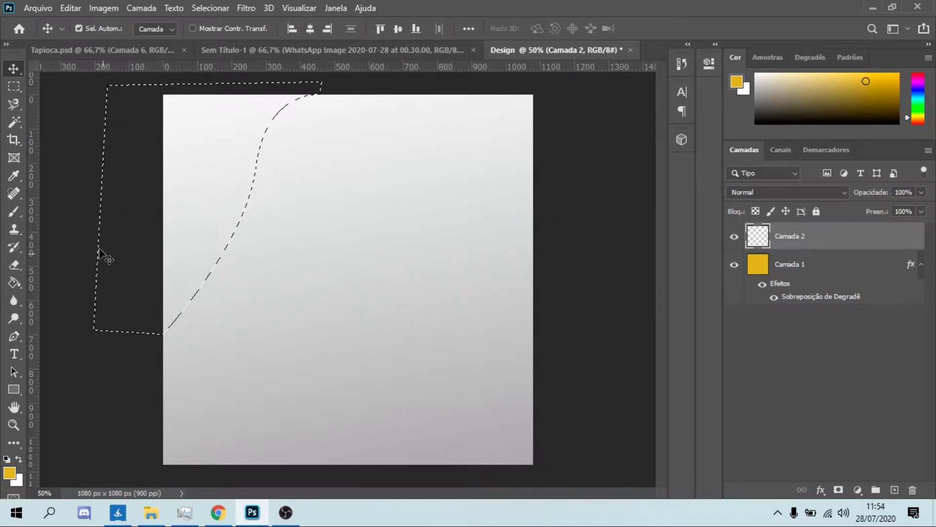
pyautogui.click(13, 213)
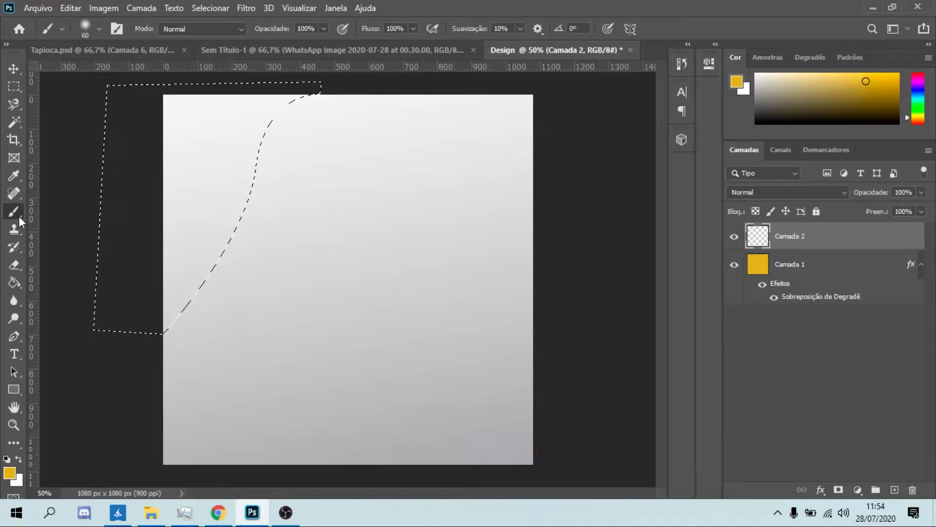
pyautogui.moveTo(876, 98); pyautogui.dragTo(915, 78)
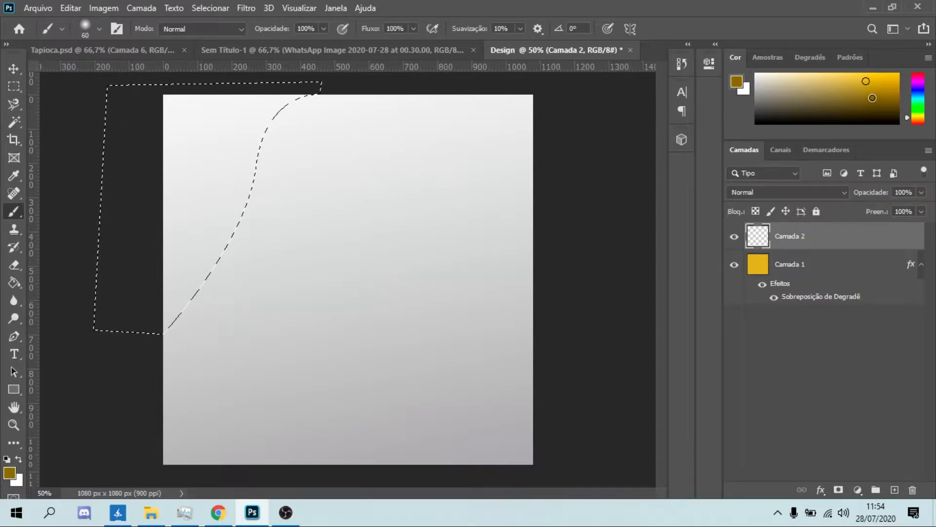
pyautogui.click(919, 124)
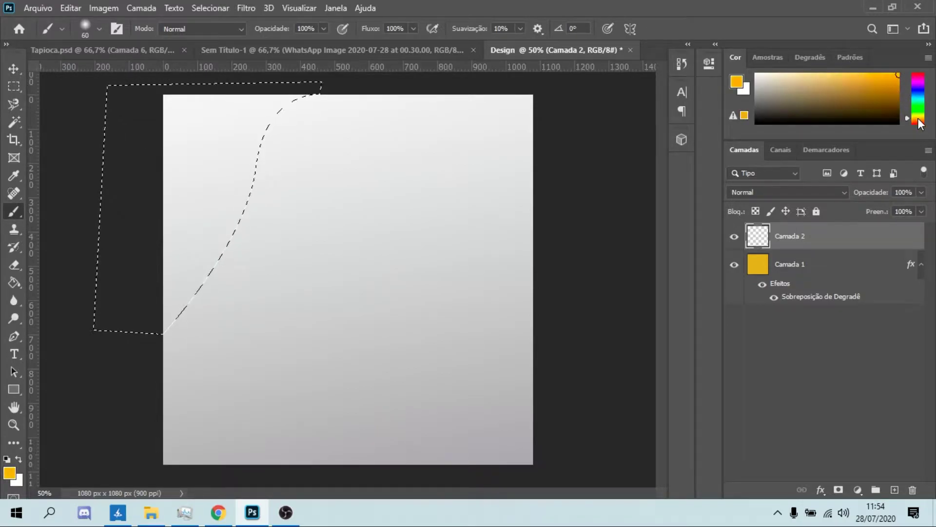
pyautogui.moveTo(191, 217); pyautogui.dragTo(307, 94)
pyautogui.moveTo(241, 197); pyautogui.dragTo(273, 95)
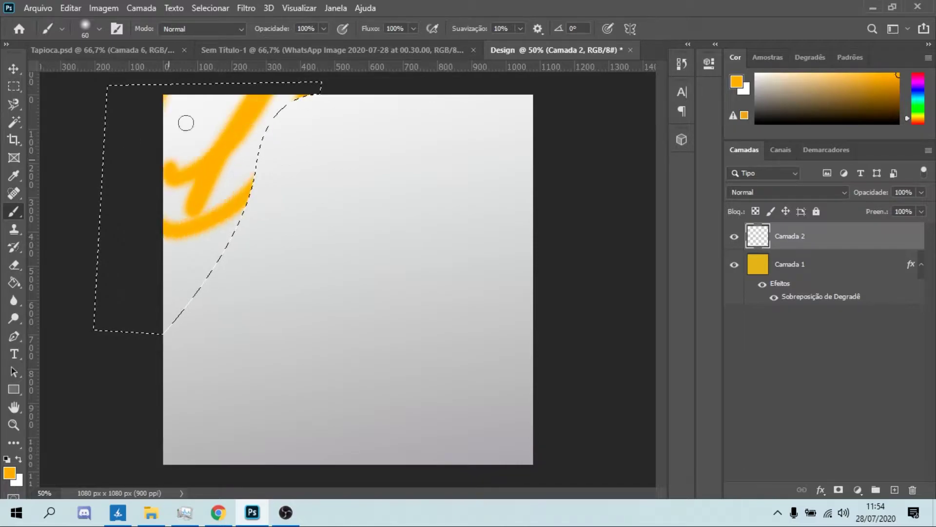
# Step: Readjust the orange, enlarge the brush, paint the whole corner solid, and deselect
pyautogui.click(918, 122)
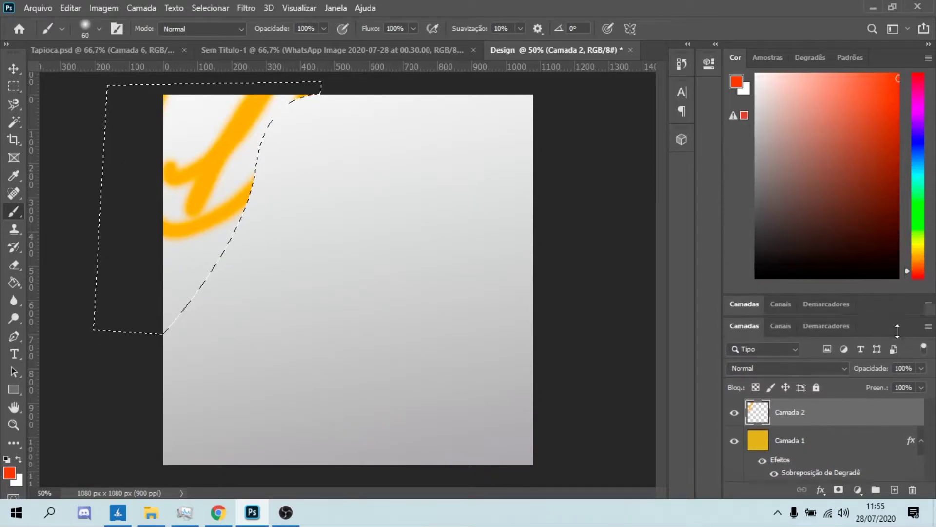
pyautogui.moveTo(877, 140); pyautogui.dragTo(878, 332)
pyautogui.click(918, 299)
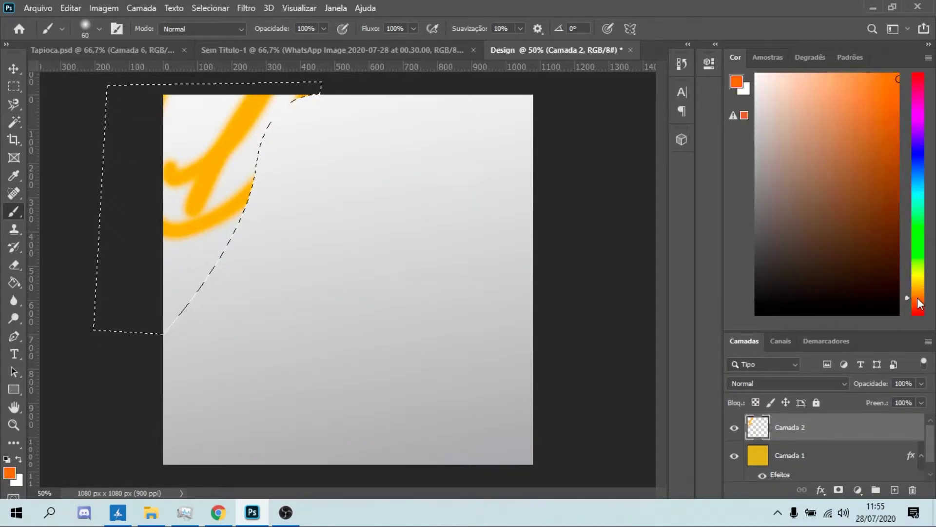
pyautogui.moveTo(149, 130)
pyautogui.mouseDown()
pyautogui.moveTo(205, 123)
pyautogui.moveTo(157, 215)
pyautogui.moveTo(210, 227)
pyautogui.moveTo(250, 189)
pyautogui.moveTo(153, 286)
pyautogui.moveTo(262, 163)
pyautogui.moveTo(161, 206)
pyautogui.moveTo(175, 196)
pyautogui.mouseUp()
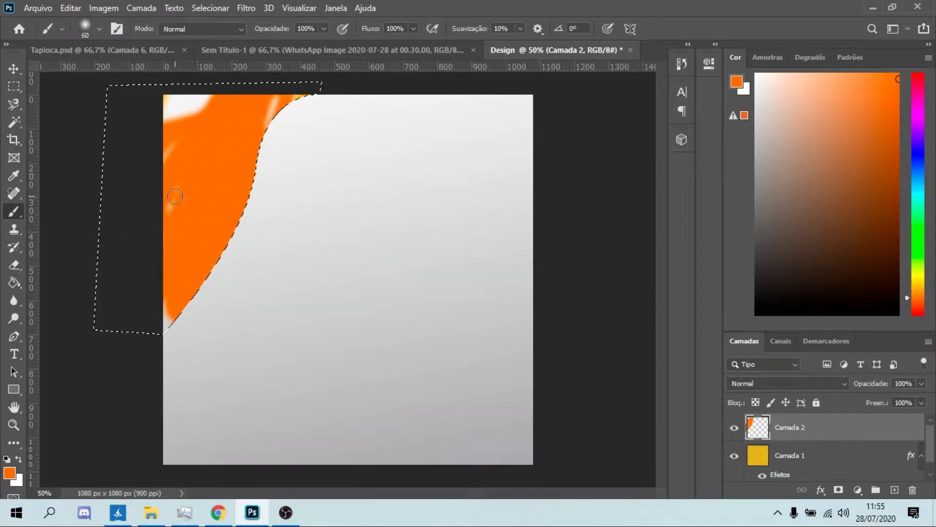
pyautogui.press(']')
pyautogui.press(']')
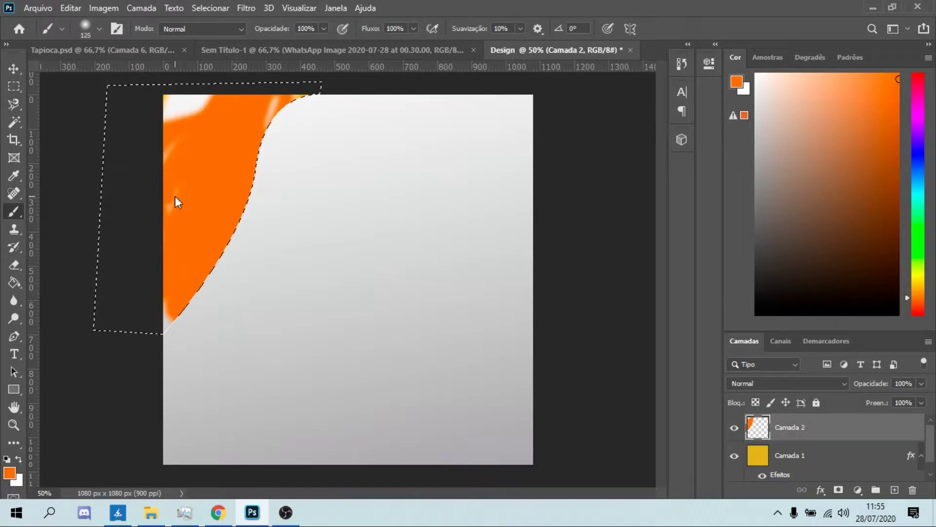
pyautogui.press(']')
pyautogui.press(']')
pyautogui.press(']')
pyautogui.moveTo(176, 88)
pyautogui.mouseDown()
pyautogui.moveTo(177, 104)
pyautogui.moveTo(168, 104)
pyautogui.moveTo(229, 94)
pyautogui.moveTo(232, 106)
pyautogui.mouseUp()
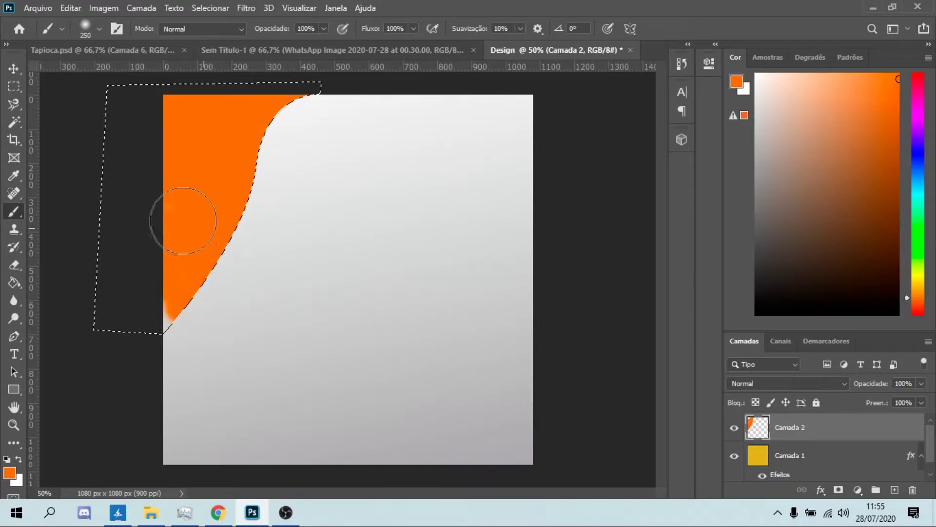
pyautogui.moveTo(183, 219); pyautogui.dragTo(194, 255)
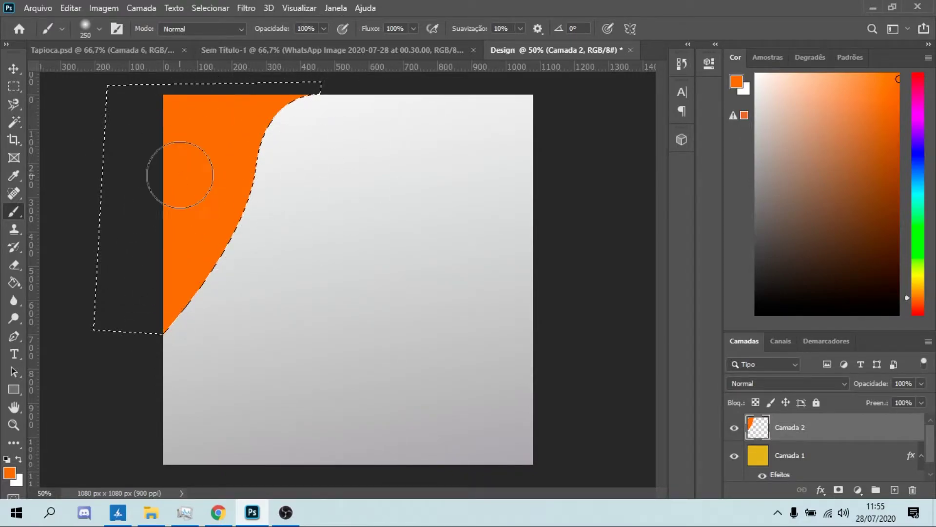
pyautogui.hotkey('ctrl', 'd')
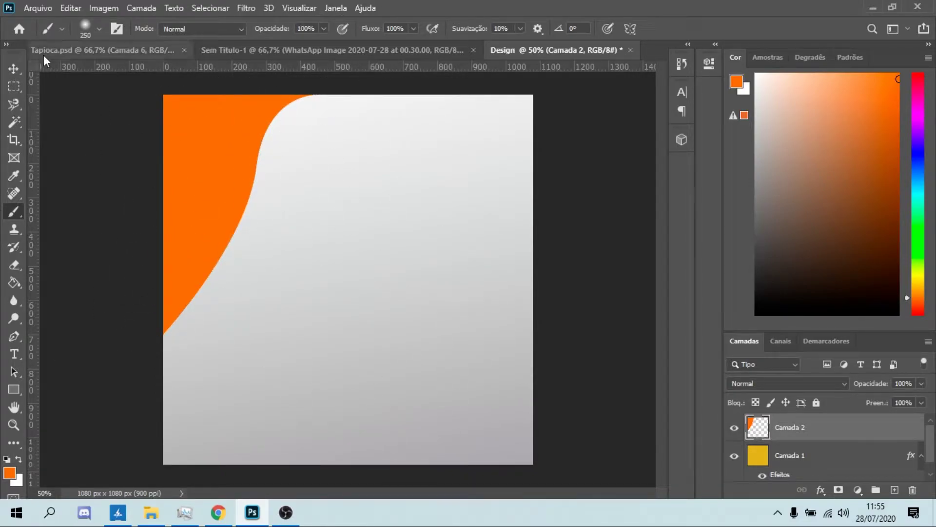
# Step: Nudge the orange shape right and down with the Move tool
pyautogui.click(15, 68)
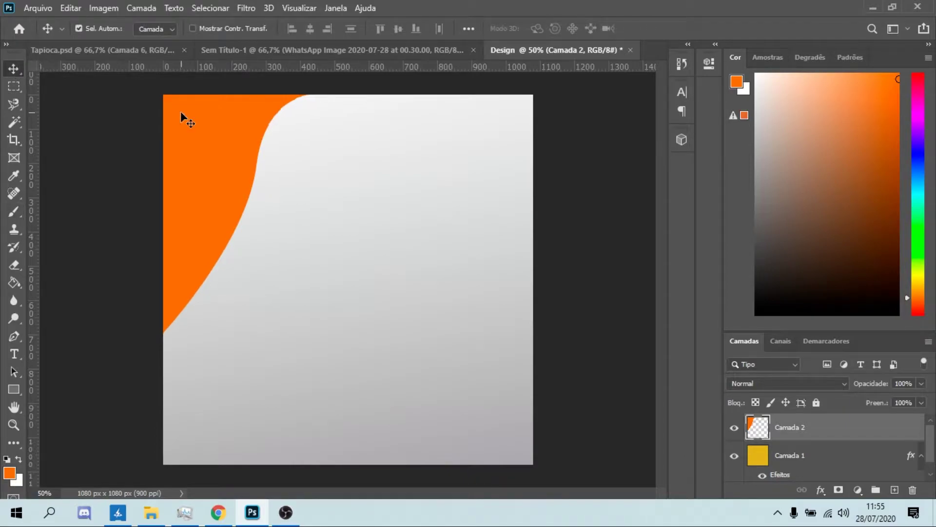
pyautogui.press('Right')
pyautogui.press('Right')
pyautogui.press('Right')
pyautogui.press('Up')
pyautogui.press('Up')
pyautogui.press('Up')
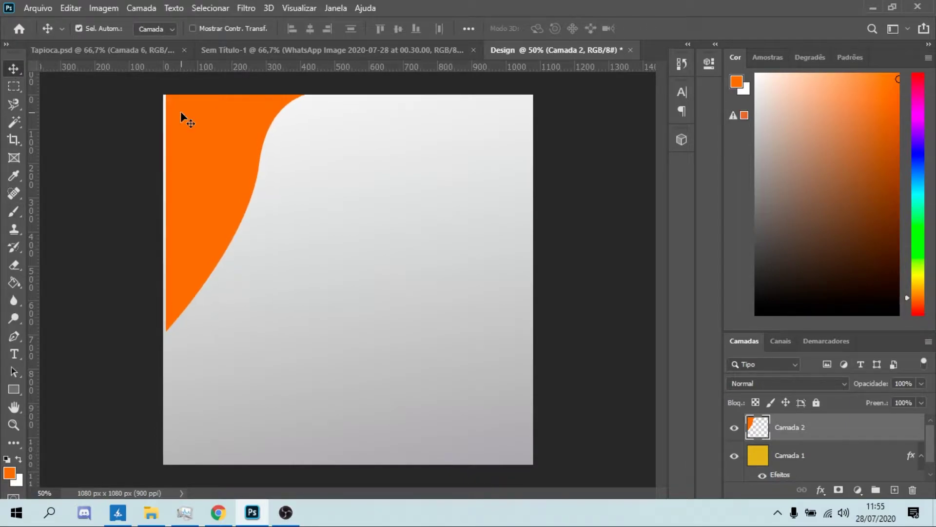
pyautogui.press('Right')
pyautogui.press('Right')
pyautogui.press('Right')
pyautogui.press('Down')
pyautogui.press('Down')
pyautogui.press('Down')
pyautogui.press('Down')
pyautogui.press('Down')
pyautogui.press('Down')
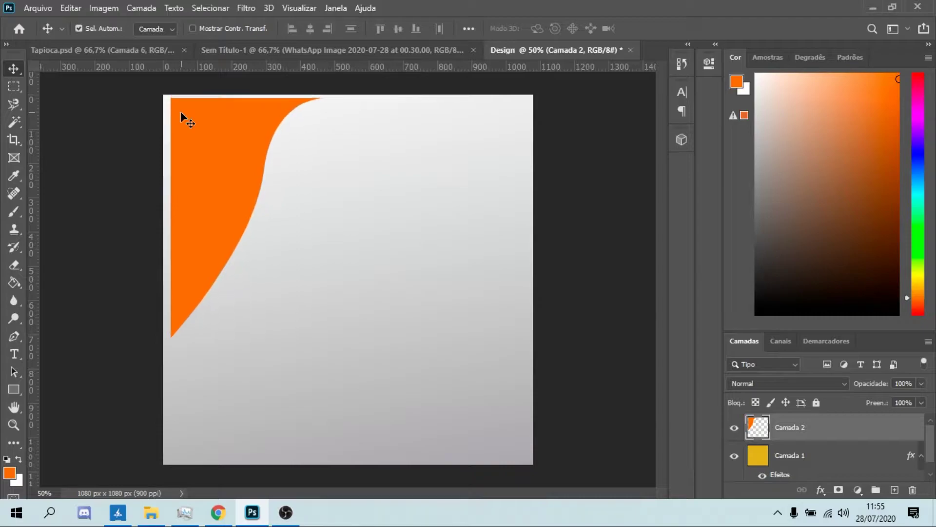
pyautogui.press('Right')
pyautogui.press('Right')
pyautogui.press('Right')
pyautogui.press('Down')
pyautogui.press('Down')
pyautogui.press('Down')
pyautogui.press('Right')
pyautogui.press('Right')
pyautogui.press('Right')
pyautogui.press('Down')
pyautogui.press('Down')
pyautogui.press('Down')
# Step: Rotate the shape about 10°, scale it to about 128%, and fit it into the corner
pyautogui.hotkey('ctrl', 't')
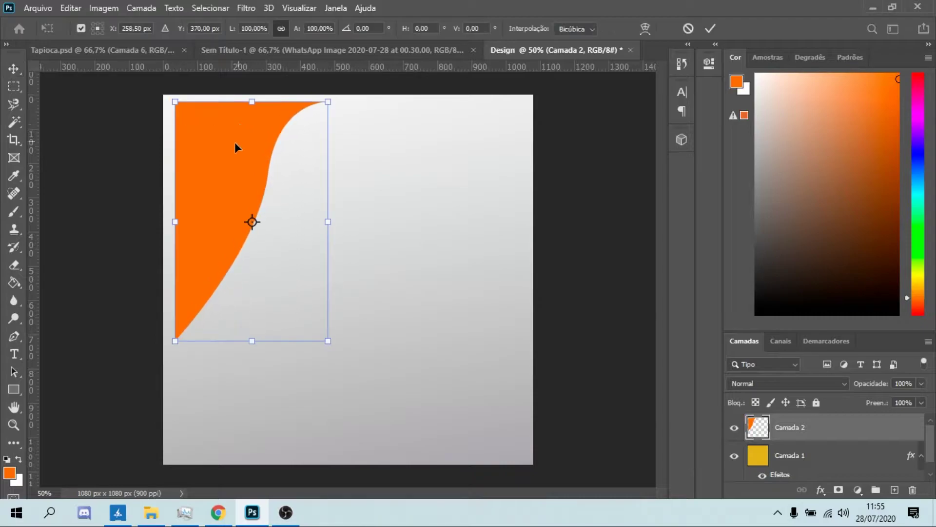
pyautogui.moveTo(366, 89); pyautogui.dragTo(392, 109)
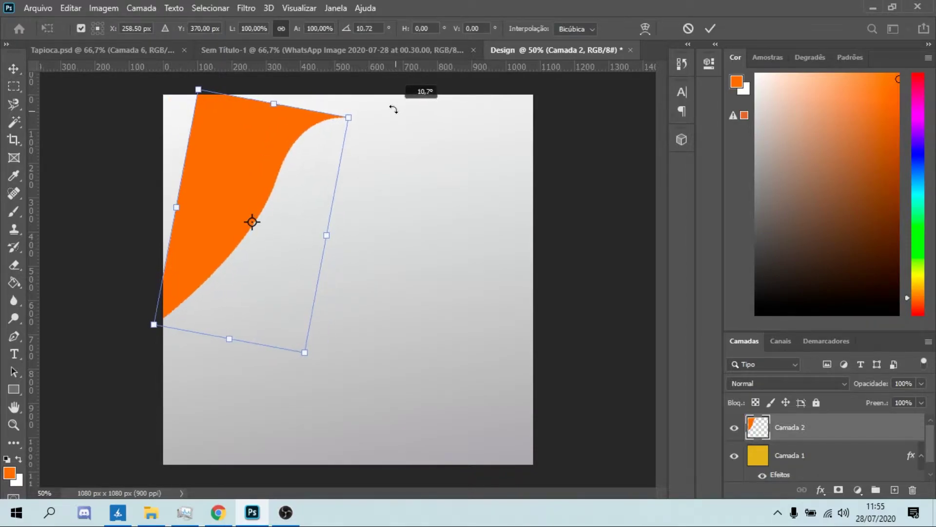
pyautogui.moveTo(197, 89); pyautogui.dragTo(167, 17)
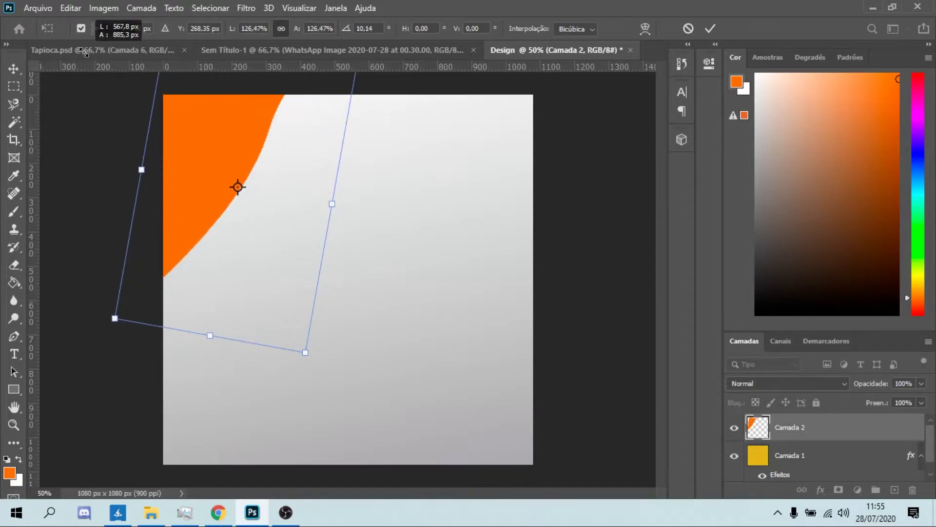
pyautogui.moveTo(254, 126); pyautogui.dragTo(240, 167)
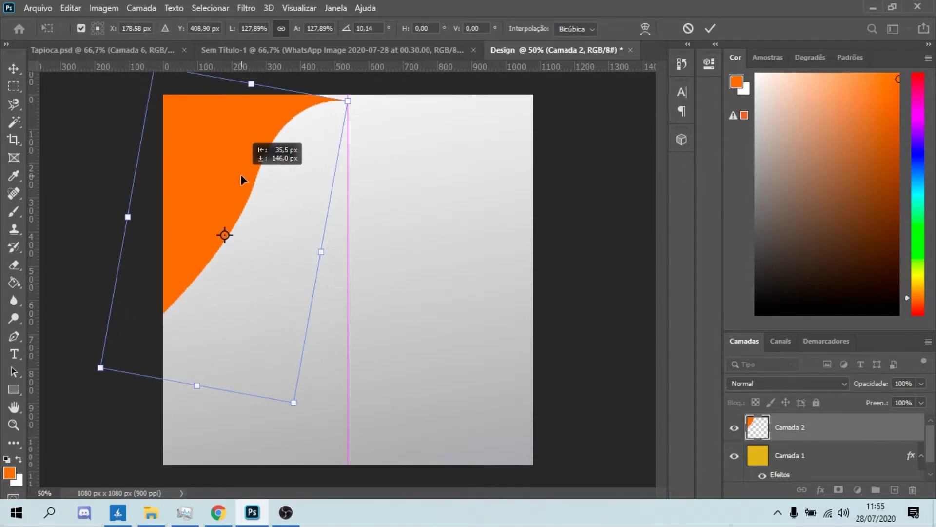
pyautogui.press('Return')
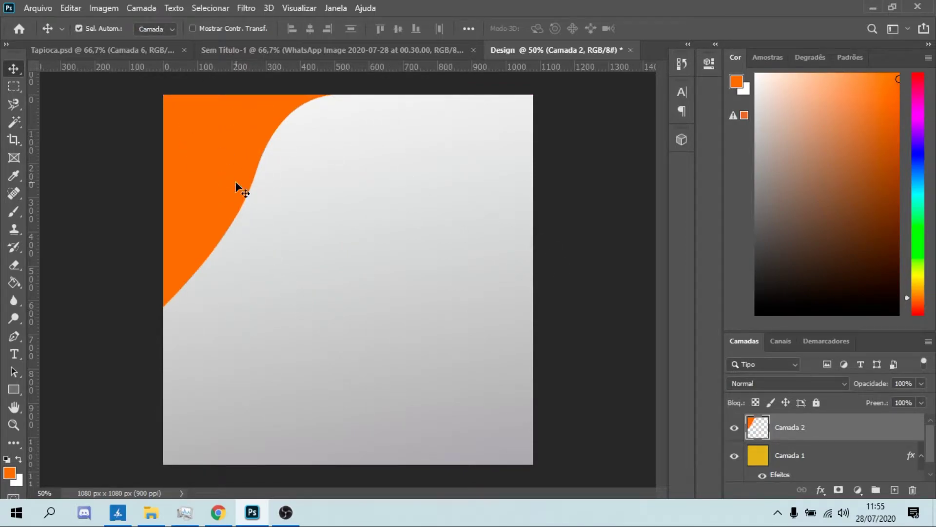
# Step: Duplicate the orange corner layer and move the copy to the canvas centre
pyautogui.hotkey('ctrl', 'j')
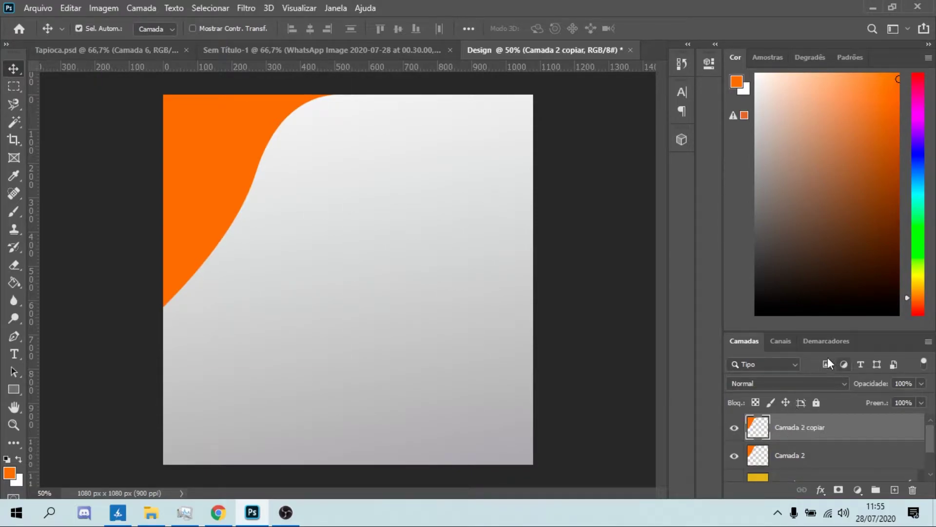
pyautogui.moveTo(802, 332); pyautogui.dragTo(803, 141)
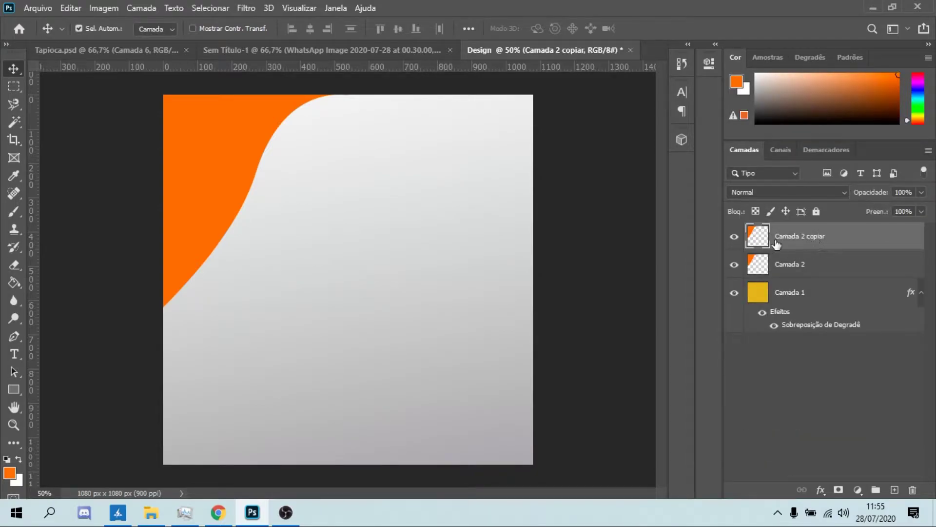
pyautogui.moveTo(207, 148); pyautogui.dragTo(369, 240)
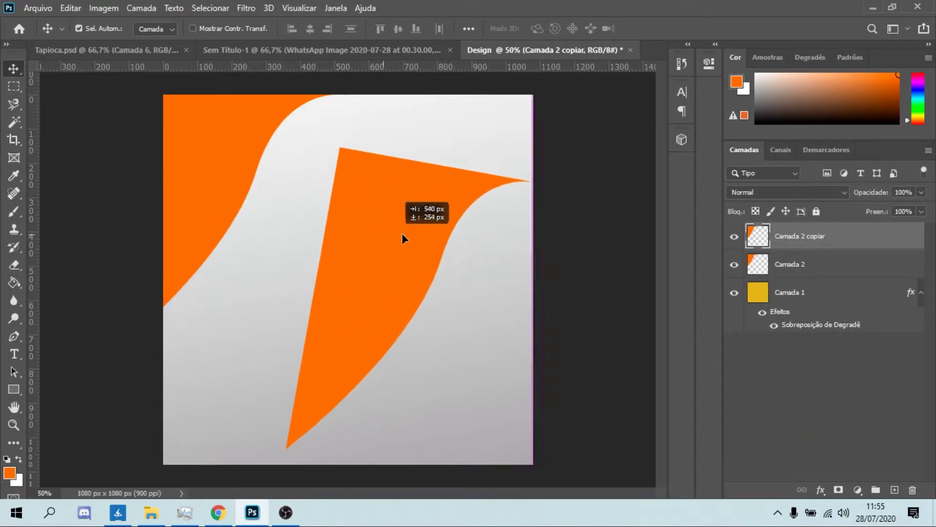
# Step: Flip the copy horizontally and vertically, resize it, and place it bottom-right
pyautogui.hotkey('ctrl', 't')
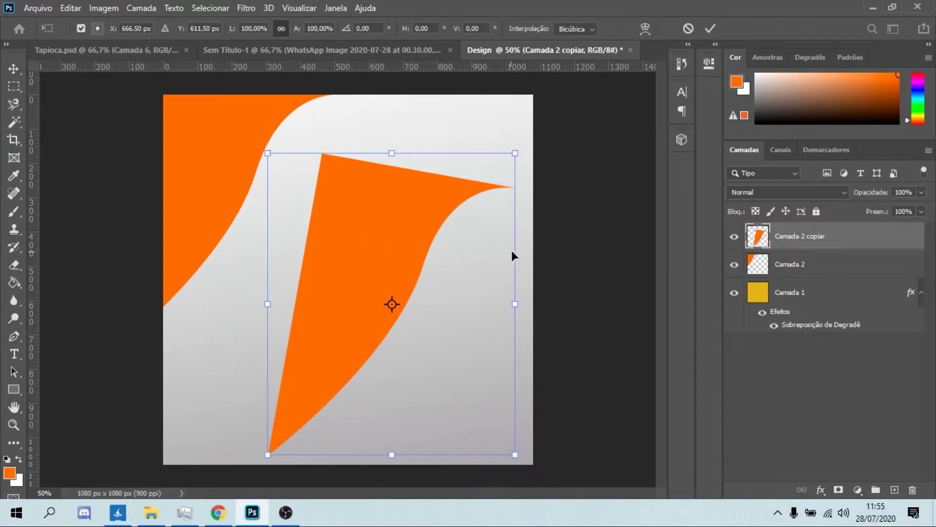
pyautogui.moveTo(516, 303); pyautogui.dragTo(15, 296)
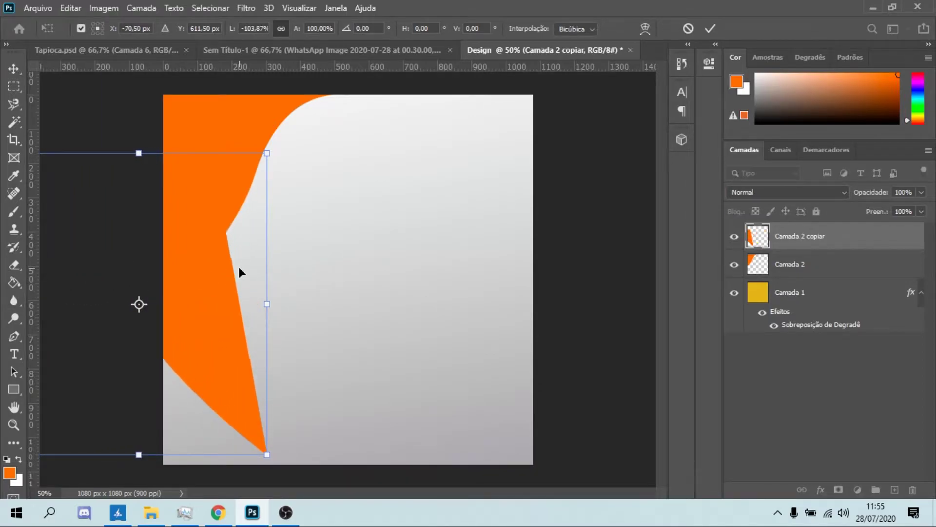
pyautogui.moveTo(240, 268); pyautogui.dragTo(483, 268)
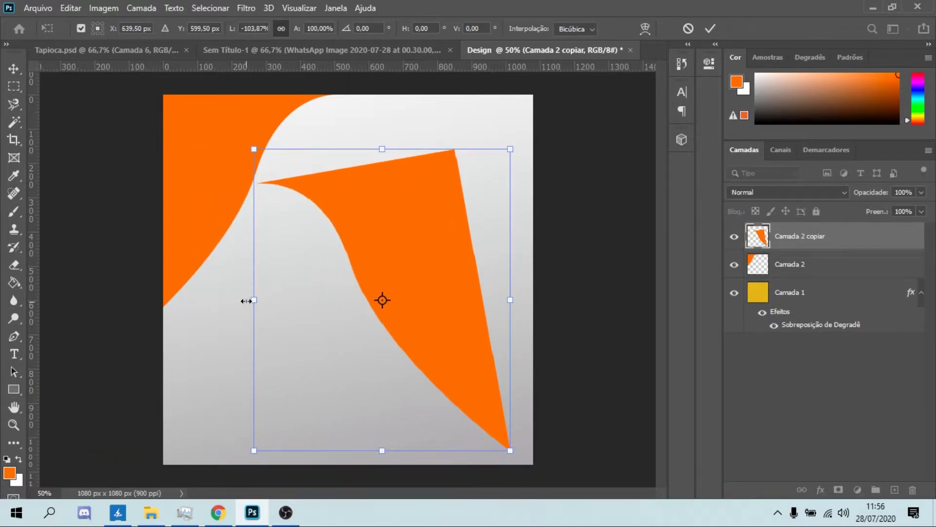
pyautogui.moveTo(249, 300); pyautogui.dragTo(211, 300)
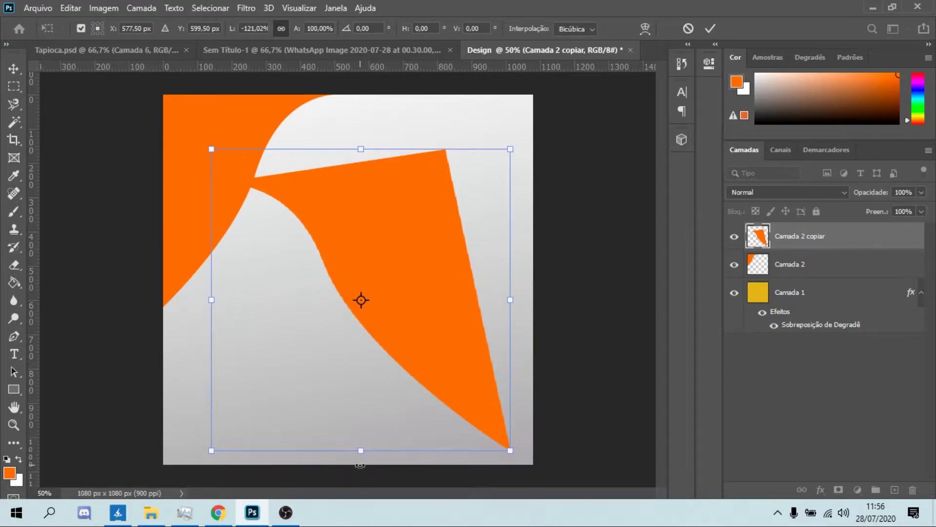
pyautogui.moveTo(359, 453)
pyautogui.mouseDown()
pyautogui.moveTo(359, 211)
pyautogui.moveTo(383, 70)
pyautogui.mouseUp()
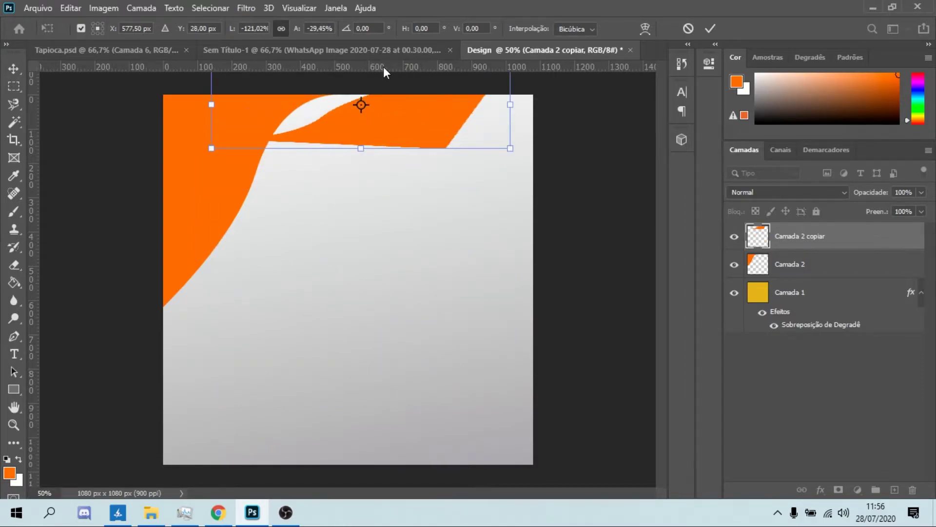
pyautogui.moveTo(411, 120)
pyautogui.mouseDown()
pyautogui.moveTo(424, 208)
pyautogui.moveTo(399, 384)
pyautogui.mouseUp()
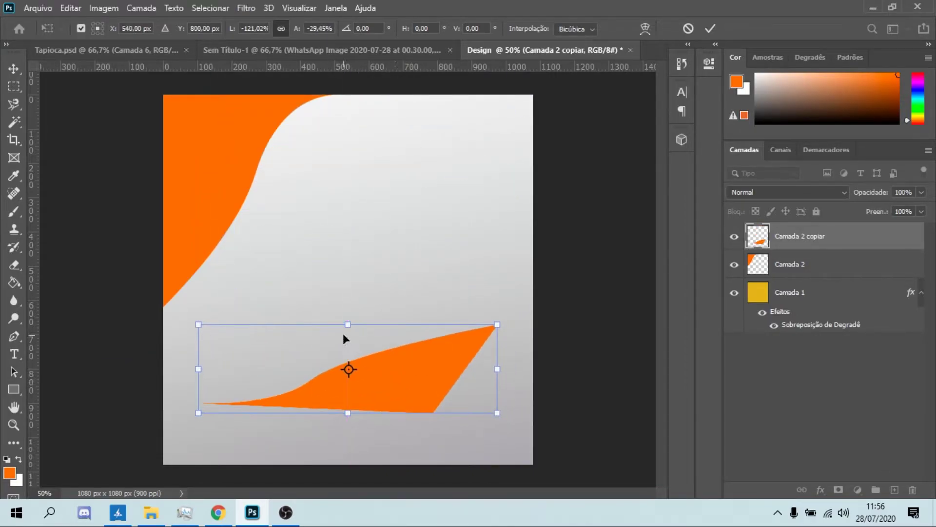
pyautogui.moveTo(347, 329)
pyautogui.mouseDown()
pyautogui.moveTo(338, 111)
pyautogui.moveTo(357, 156)
pyautogui.mouseUp()
pyautogui.moveTo(460, 312)
pyautogui.mouseDown()
pyautogui.moveTo(568, 411)
pyautogui.moveTo(566, 420)
pyautogui.moveTo(571, 393)
pyautogui.moveTo(627, 379)
pyautogui.moveTo(619, 394)
pyautogui.mouseUp()
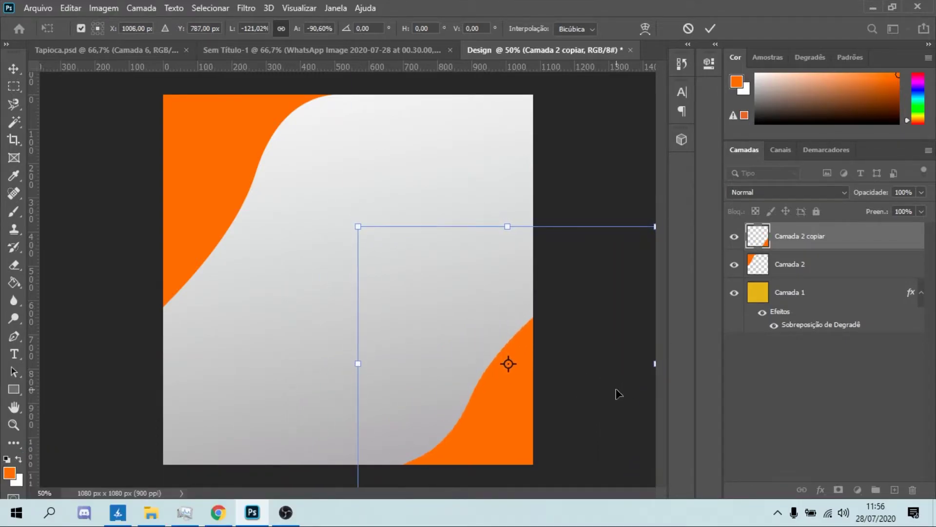
pyautogui.press('Return')
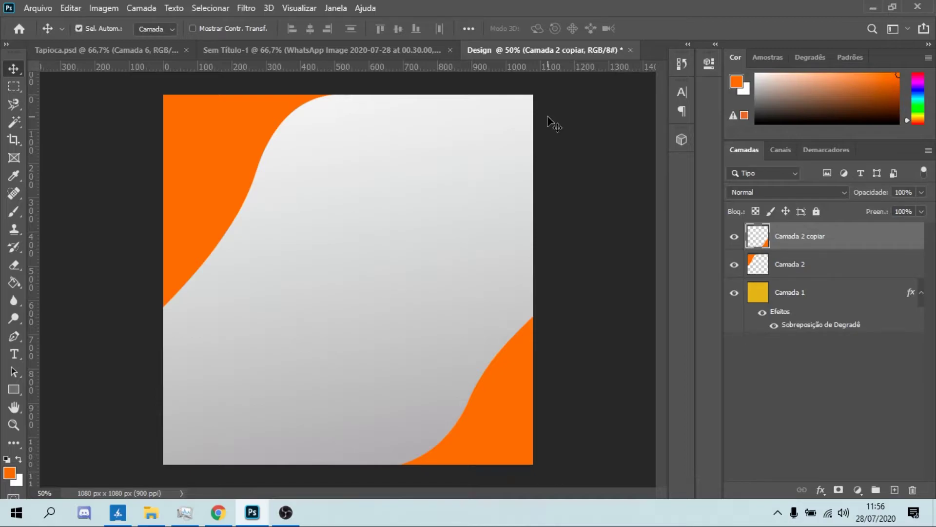
# Step: Duplicate Camada 2 and give the copy a black Color Overlay
pyautogui.click(796, 277)
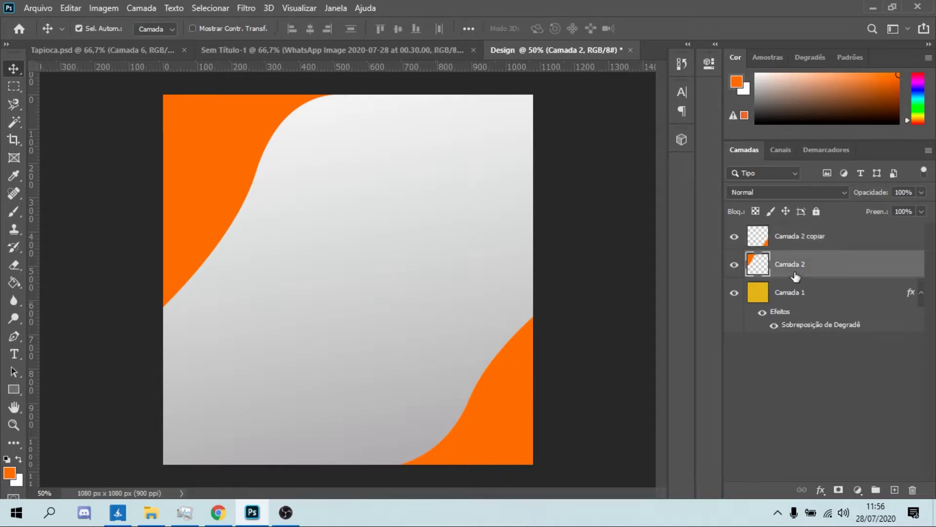
pyautogui.hotkey('ctrl', 'j')
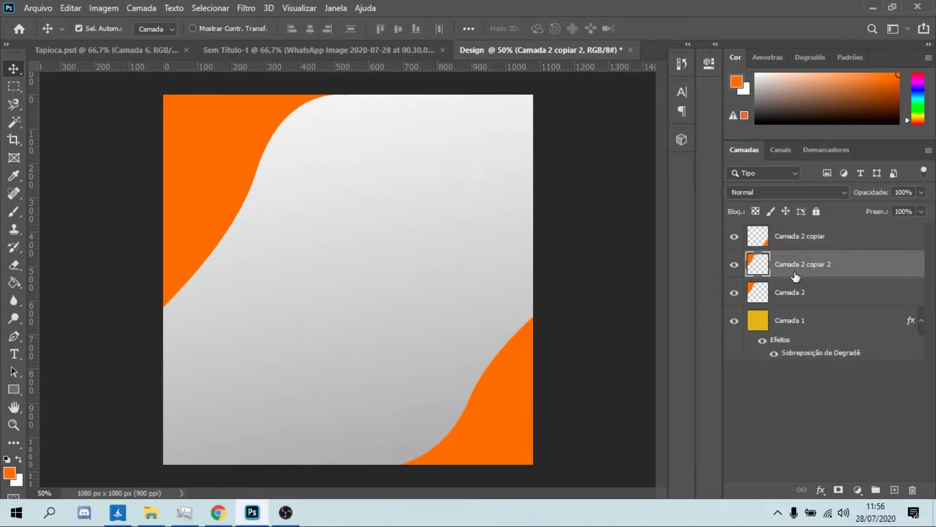
pyautogui.doubleClick(903, 264)
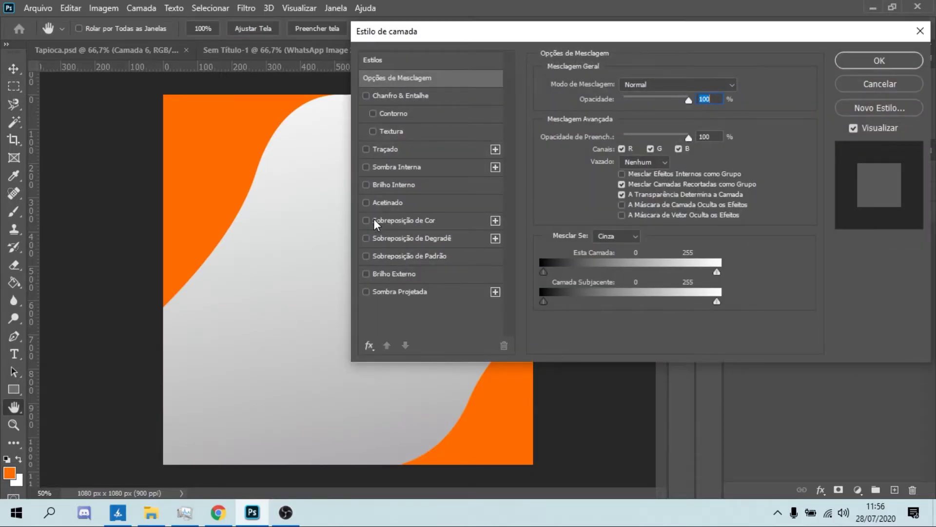
pyautogui.click(374, 218)
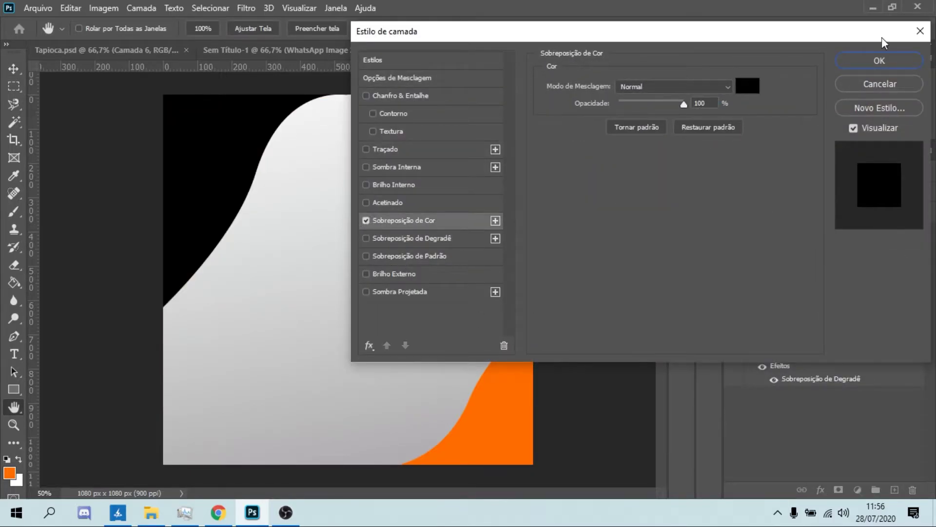
pyautogui.click(872, 65)
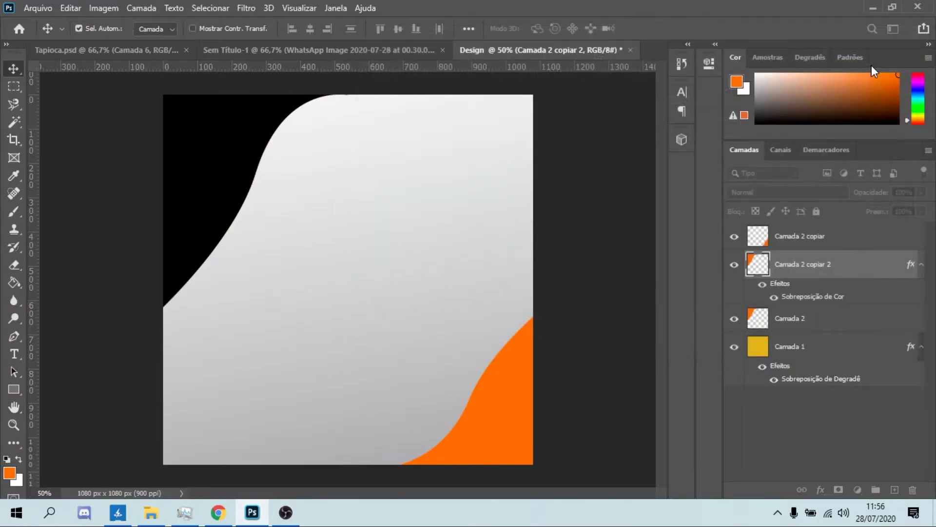
# Step: Move the black copy beneath Camada 2 and nudge it to outline the orange curve
pyautogui.click(734, 266)
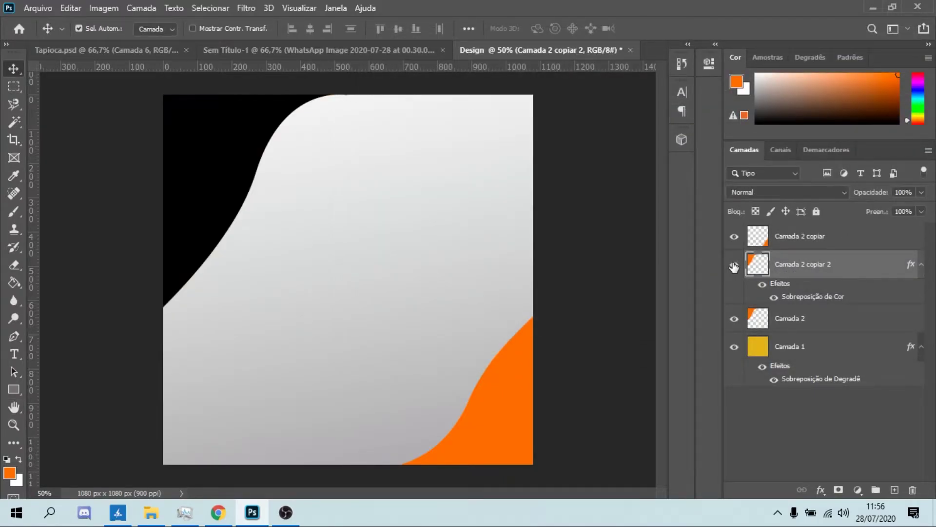
pyautogui.moveTo(815, 271); pyautogui.dragTo(806, 333)
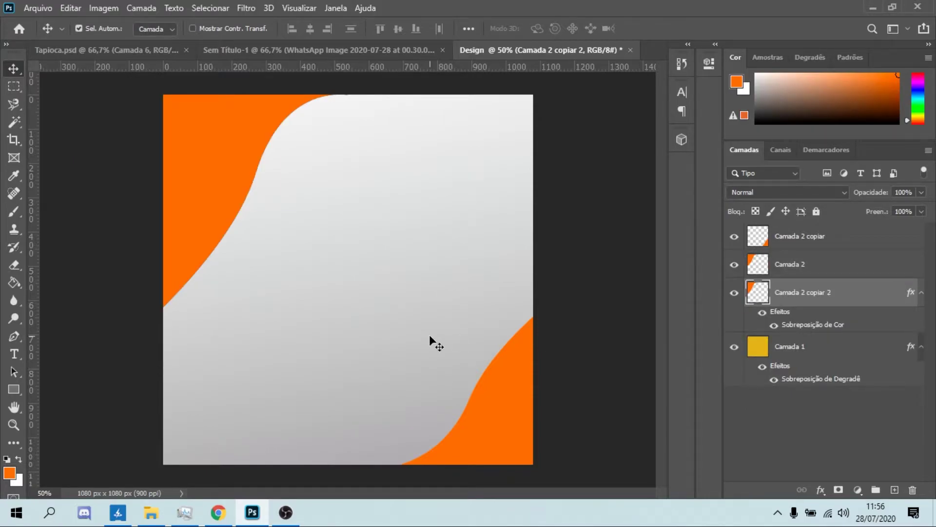
pyautogui.press('Right')
pyautogui.press('Right')
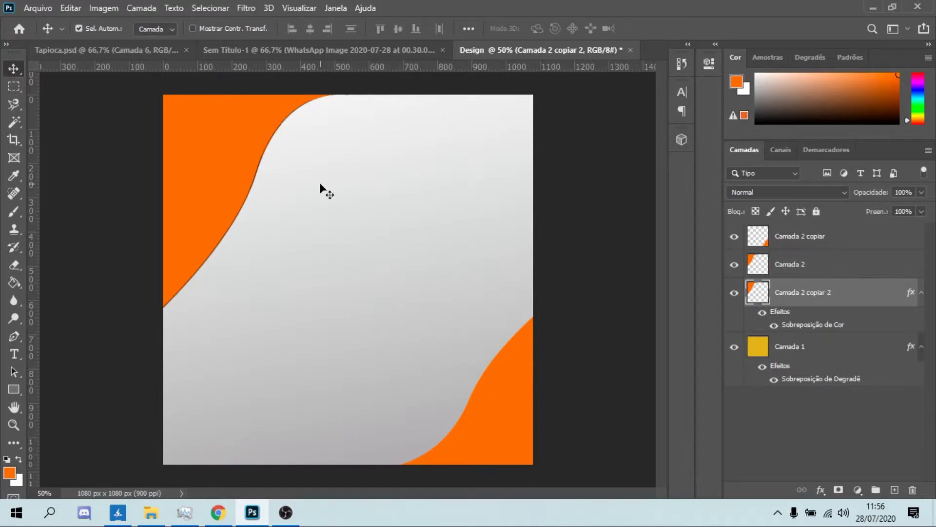
pyautogui.press('Down')
pyautogui.press('Down')
pyautogui.press('Up')
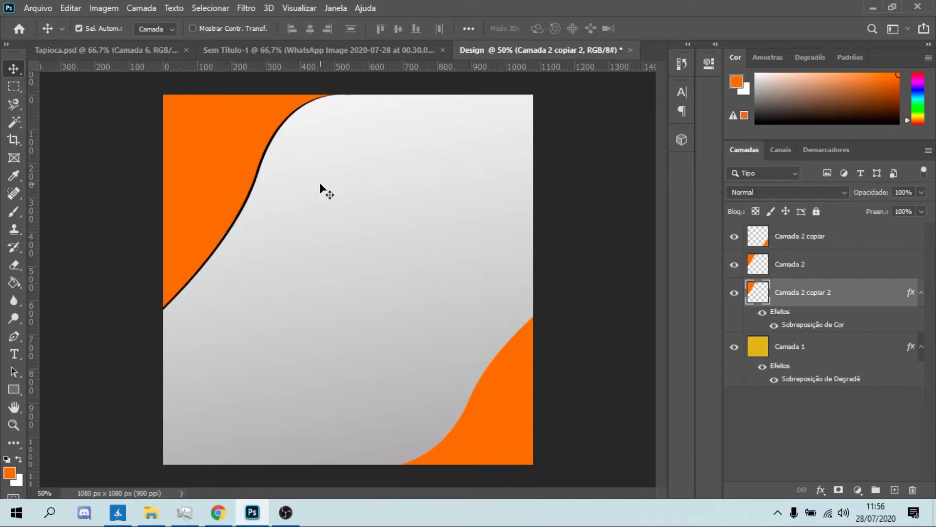
pyautogui.press('Left')
pyautogui.click(515, 393)
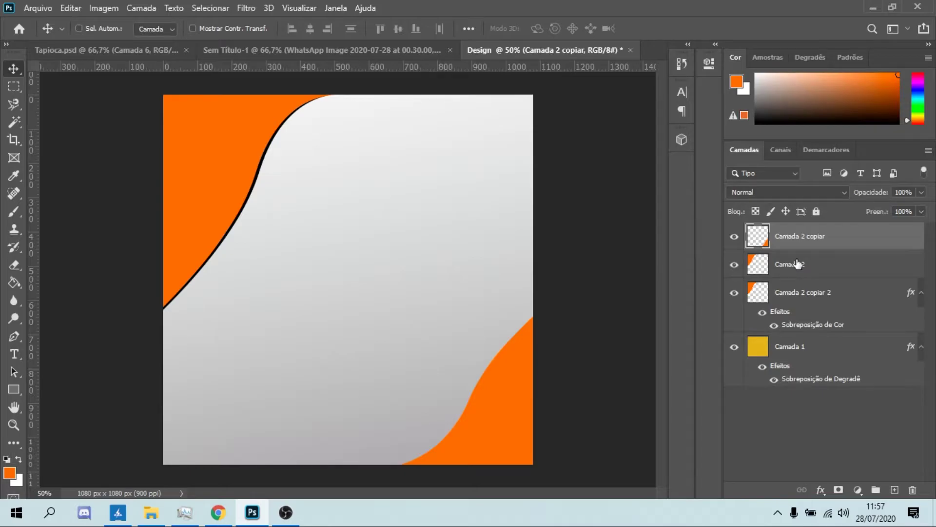
# Step: Duplicate the bottom-right orange curve layer and give the copy a solid black colour overlay
pyautogui.hotkey('ctrl', 'j')
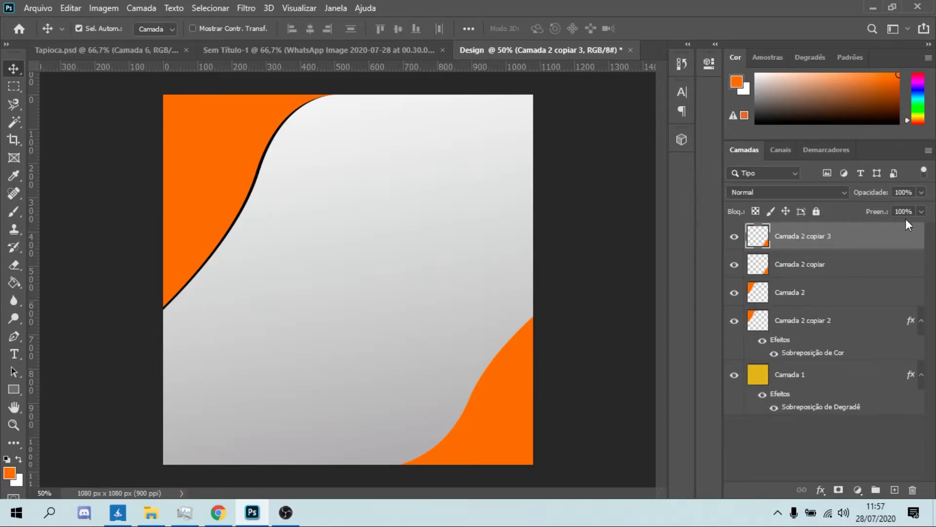
pyautogui.doubleClick(914, 233)
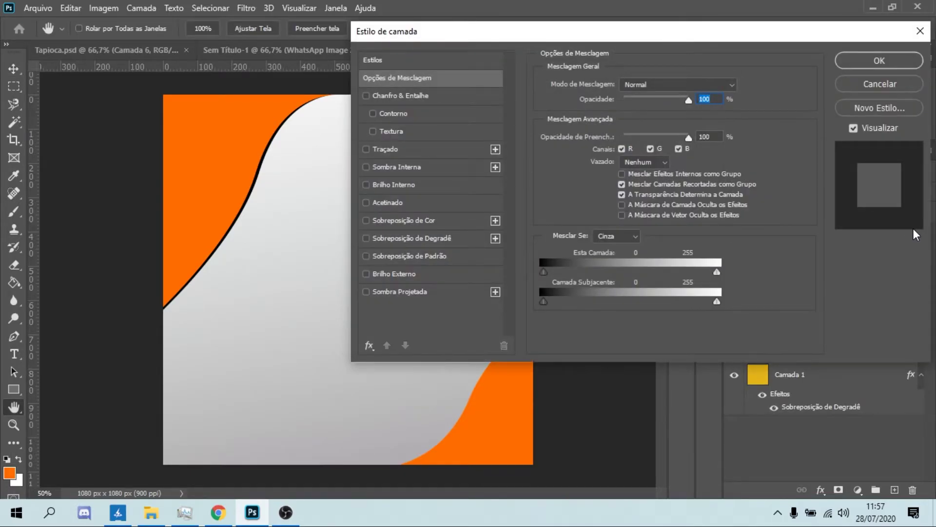
pyautogui.click(377, 219)
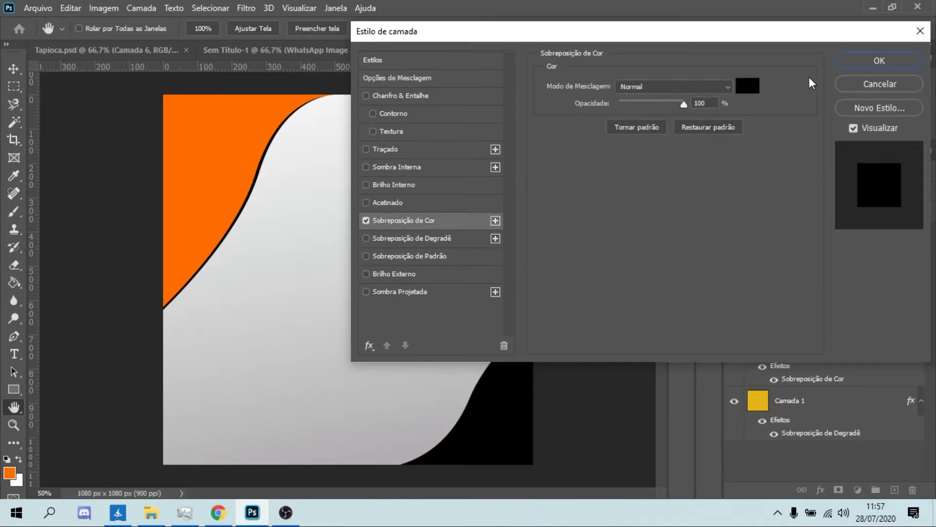
pyautogui.click(880, 61)
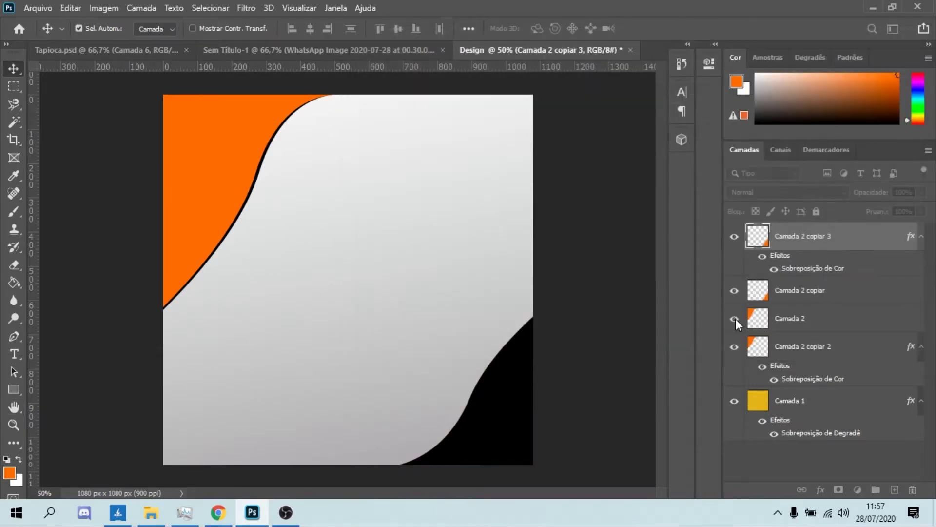
# Step: Place the black copy beneath the orange curve, scaled about 109% to form a thin outline
pyautogui.moveTo(802, 239); pyautogui.dragTo(811, 309)
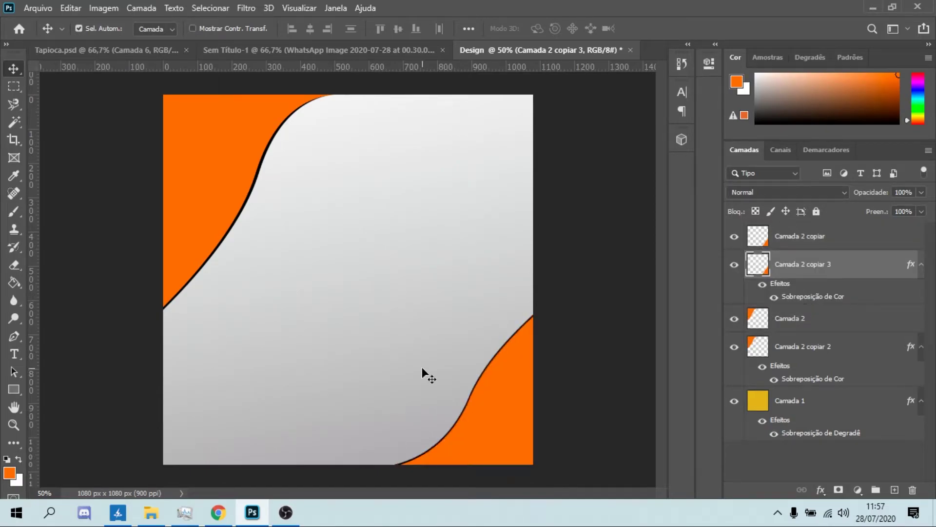
pyautogui.press('Up')
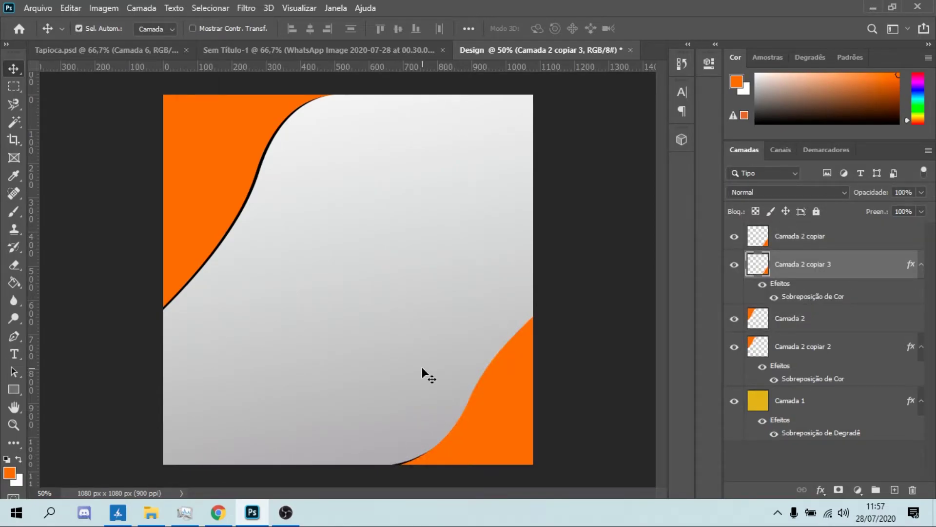
pyautogui.press('Up')
pyautogui.press('Up')
pyautogui.press('Up')
pyautogui.press('Up')
pyautogui.press('Up')
pyautogui.press('Up')
pyautogui.press('Up')
pyautogui.press('Up')
pyautogui.press('Up')
pyautogui.press('Up')
pyautogui.press('Up')
pyautogui.press('Up')
pyautogui.press('Up')
pyautogui.press('ctrl')
pyautogui.hotkey('ctrl', 't')
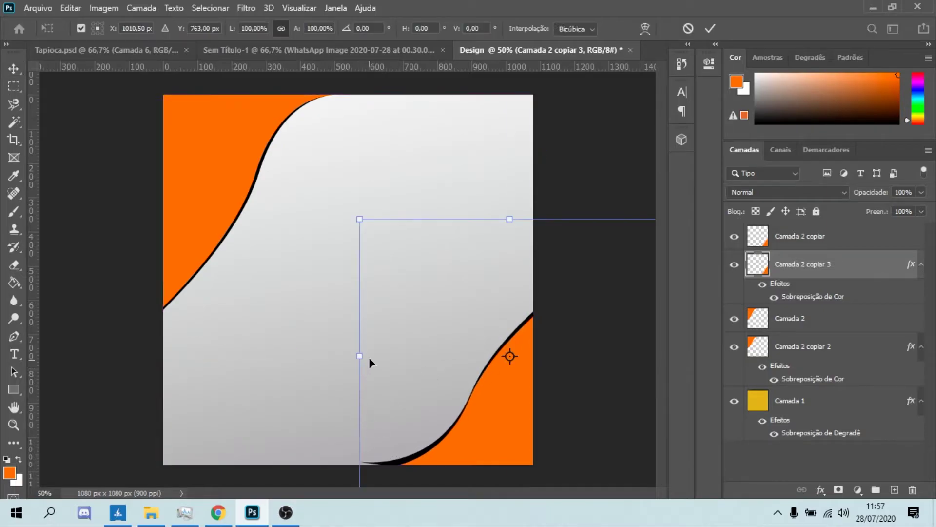
pyautogui.moveTo(355, 359)
pyautogui.mouseDown()
pyautogui.moveTo(321, 385)
pyautogui.moveTo(330, 383)
pyautogui.mouseUp()
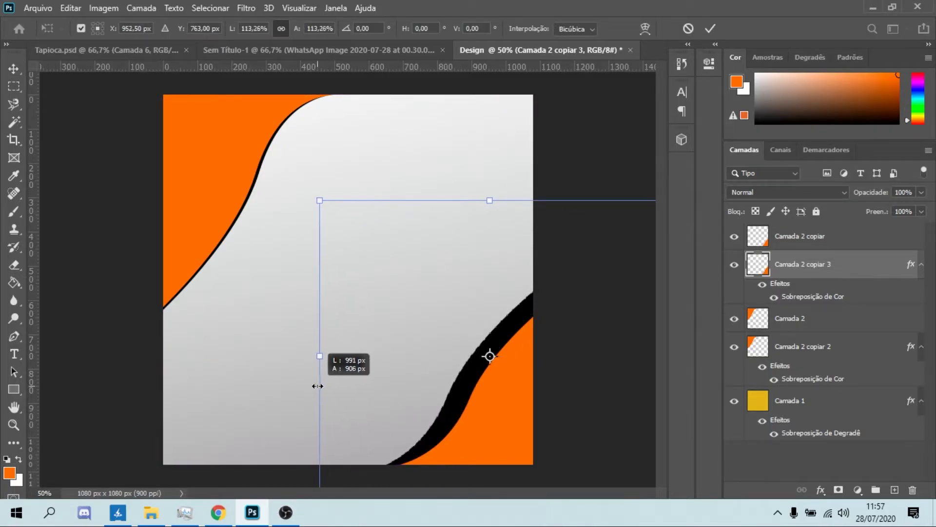
pyautogui.moveTo(414, 359); pyautogui.dragTo(421, 361)
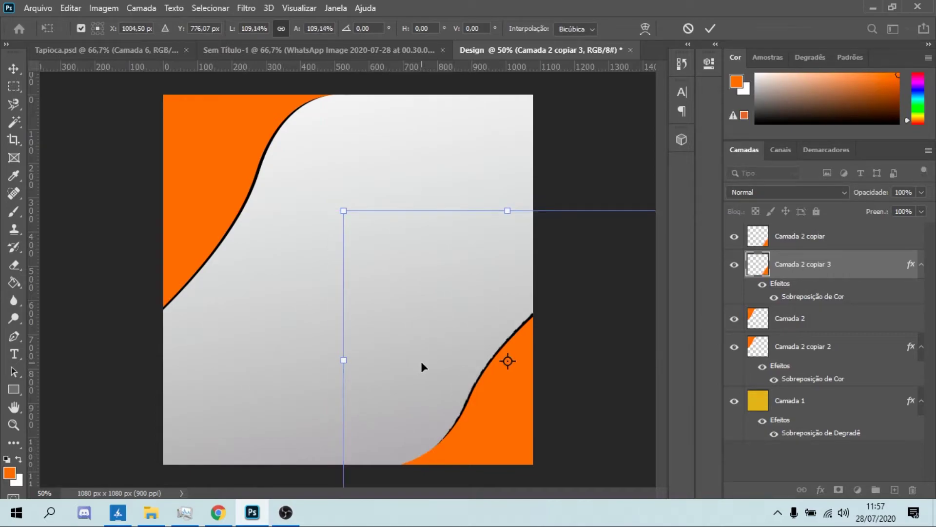
pyautogui.press('Return')
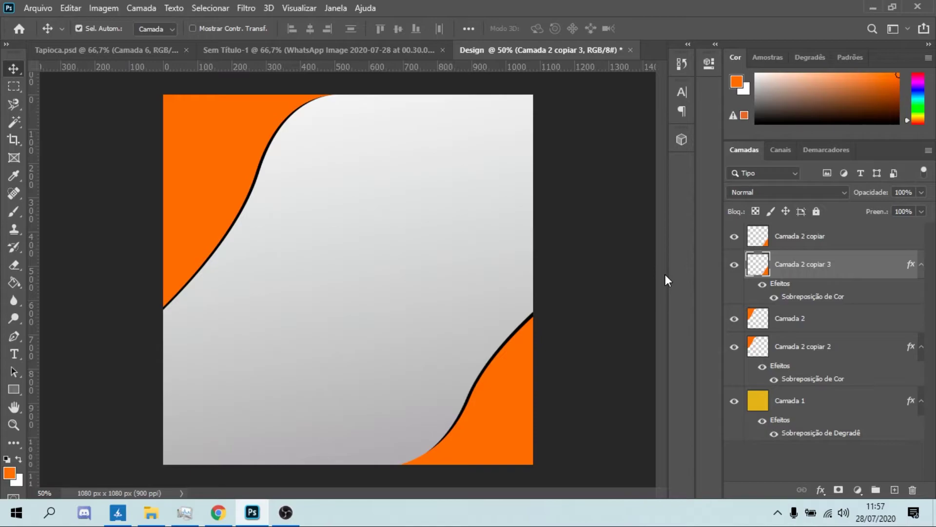
# Step: Rename the black outline layers 'Borda preta canto esquerdo' and 'borda preta canto direito'
pyautogui.click(738, 352)
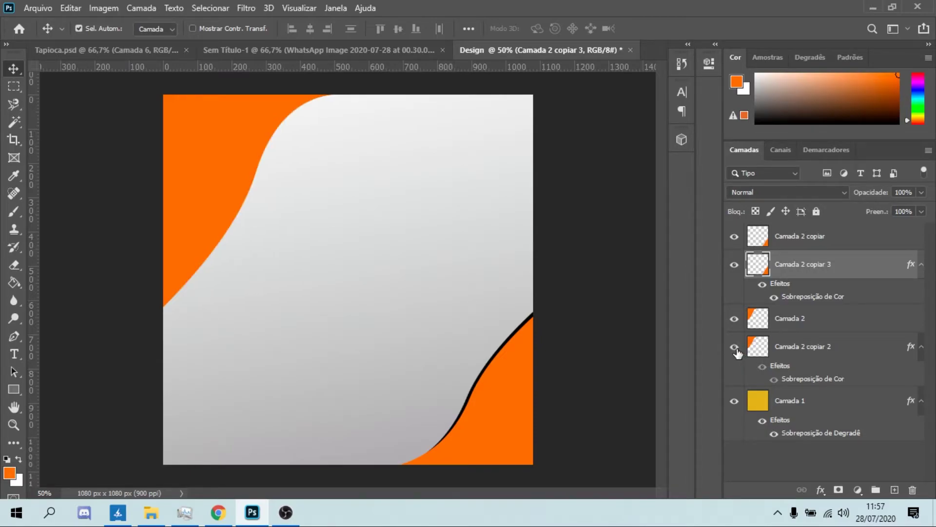
pyautogui.click(737, 352)
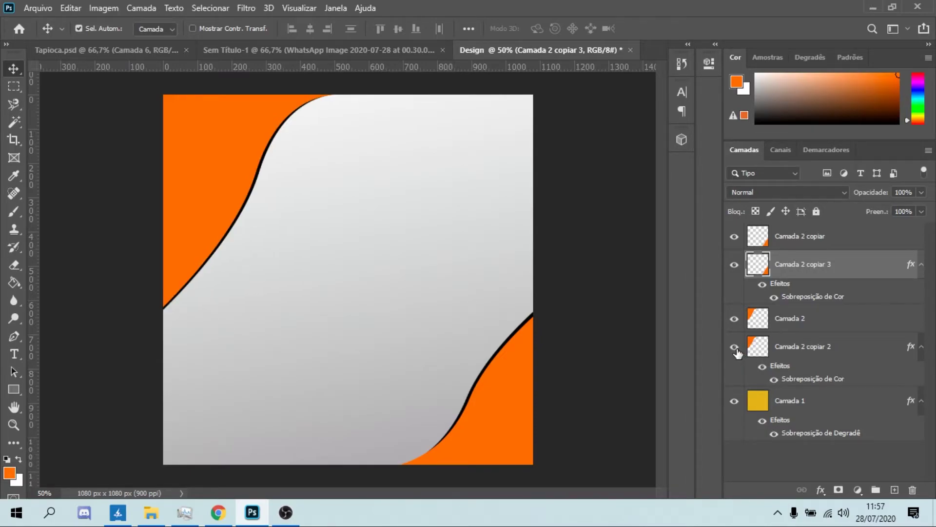
pyautogui.doubleClick(804, 345)
pyautogui.write('Borda')
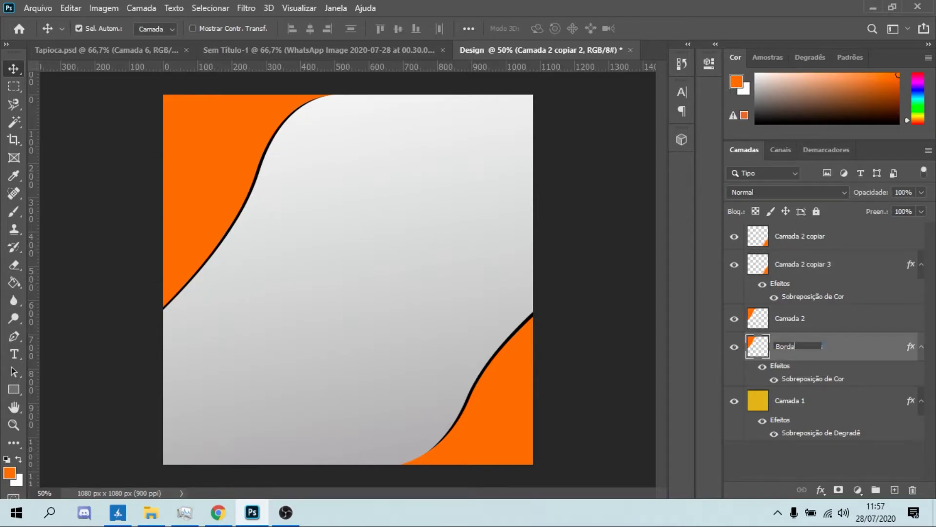
pyautogui.write(' preta')
pyautogui.write(' canto es')
pyautogui.write('querd')
pyautogui.write('o')
pyautogui.press('Return')
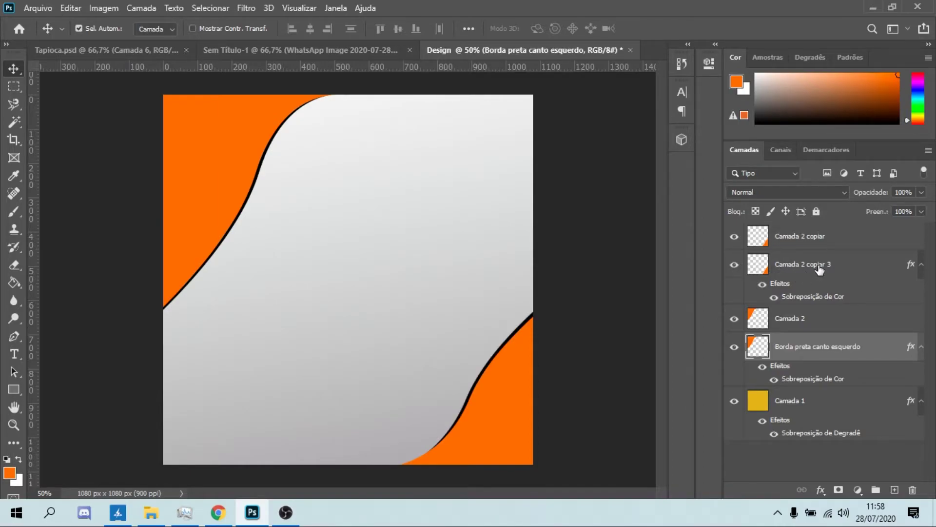
pyautogui.doubleClick(820, 264)
pyautogui.write('borda pret')
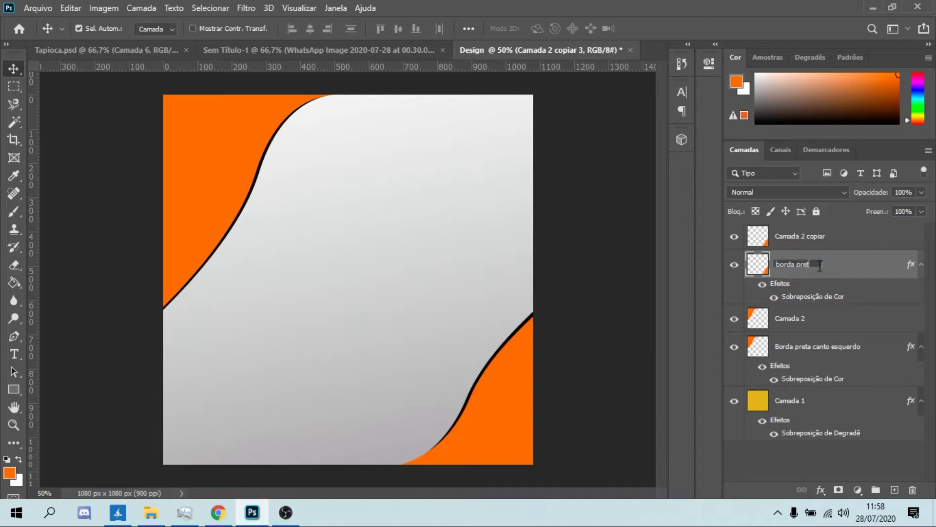
pyautogui.write('a canto d')
pyautogui.write('ireito')
pyautogui.press('Return')
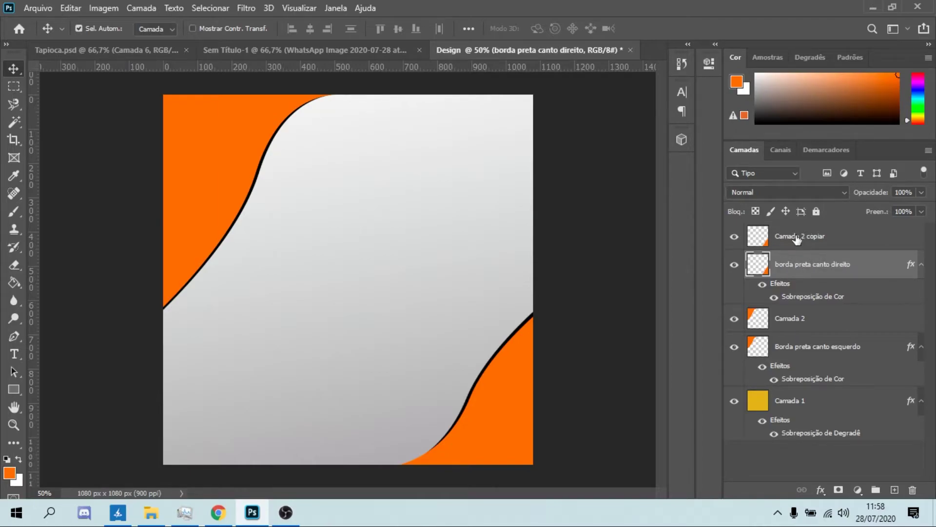
# Step: Rename the orange curve layers 'cor laranja canto direito' and 'cor laranja canto esquerdo'
pyautogui.doubleClick(796, 237)
pyautogui.write('cor lar')
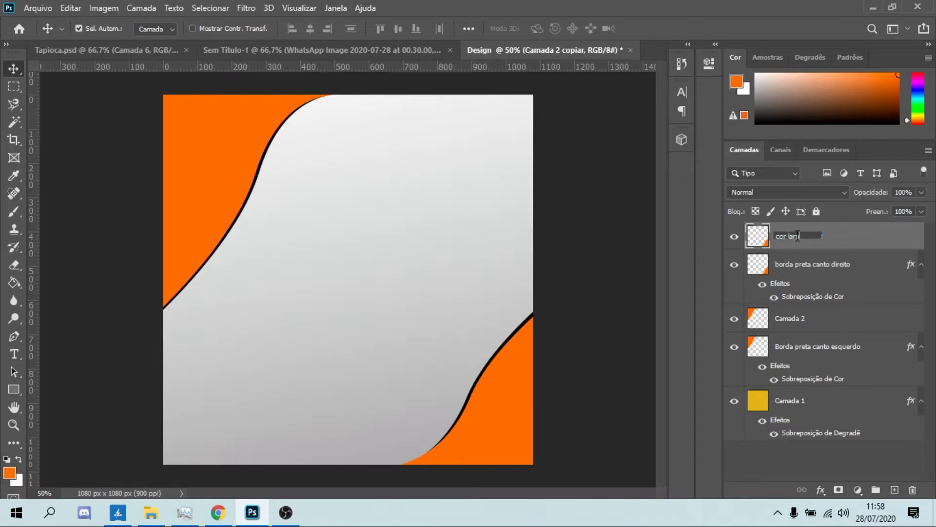
pyautogui.write('canto direito')
pyautogui.press('Return')
pyautogui.doubleClick(805, 319)
pyautogui.write('cor laranja canto es')
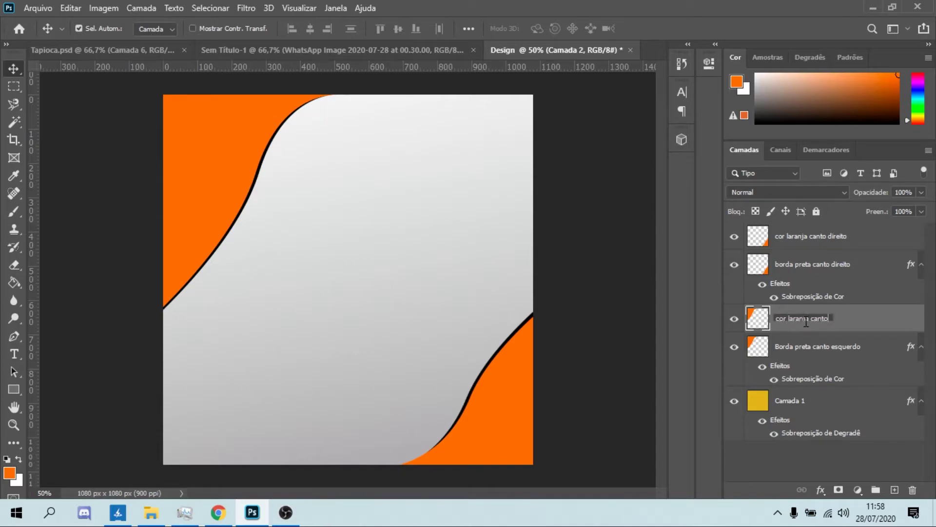
pyautogui.write('querdo')
pyautogui.press('Return')
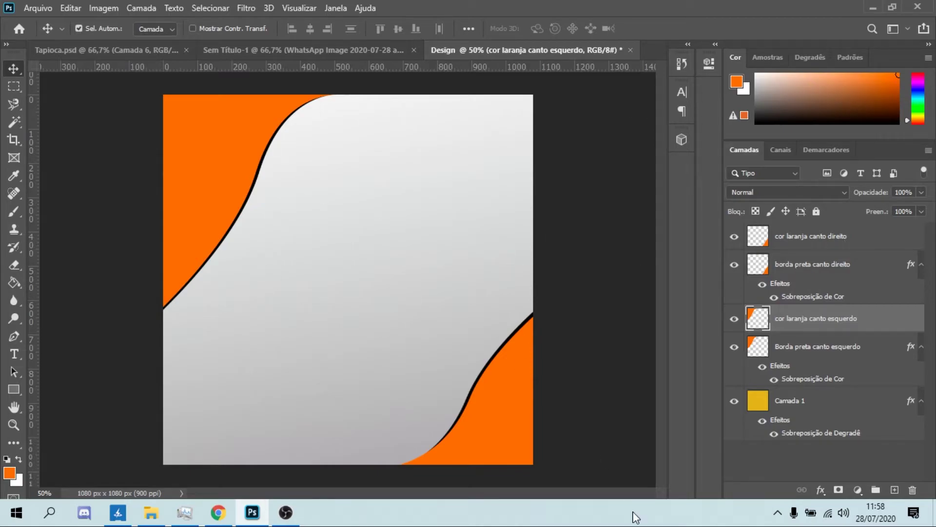
# Step: Group the four corner layers into a group named 'Detalhes do design'
pyautogui.click(782, 239)
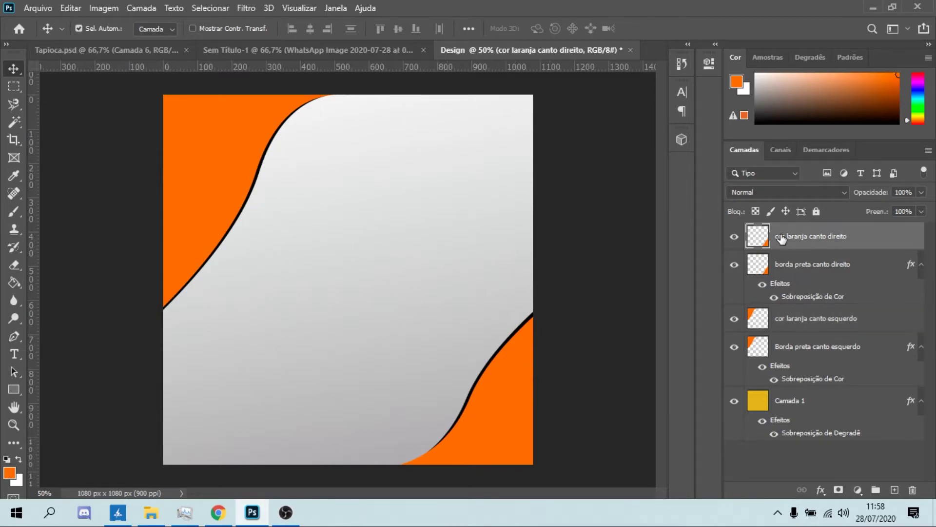
pyautogui.keyDown('shift'); pyautogui.click(820, 353); pyautogui.keyUp('shift')
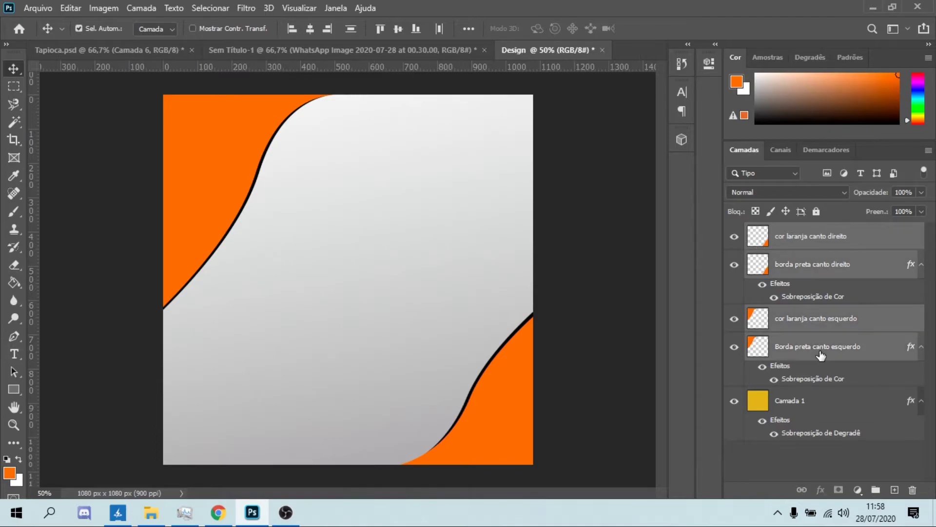
pyautogui.hotkey('ctrl', 'g')
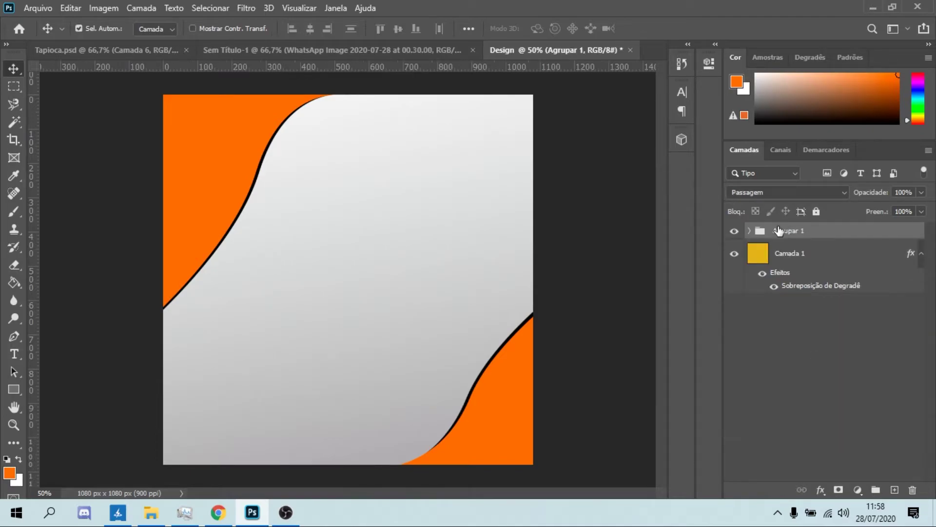
pyautogui.doubleClick(779, 230)
pyautogui.write('Detalhes')
pyautogui.write(' do des')
pyautogui.write('ign')
pyautogui.press('Return')
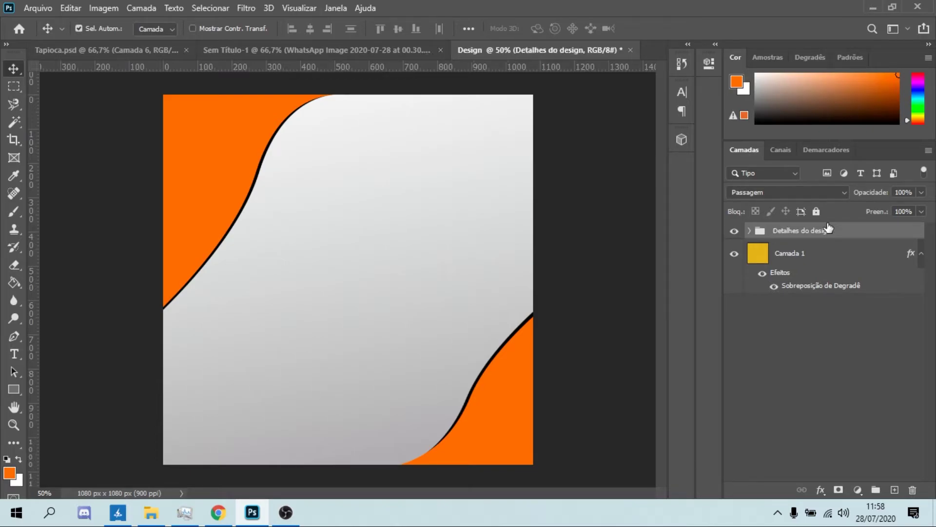
# Step: Rename the gradient background layer to 'Fundo' and collapse its effects list
pyautogui.click(807, 263)
pyautogui.doubleClick(796, 256)
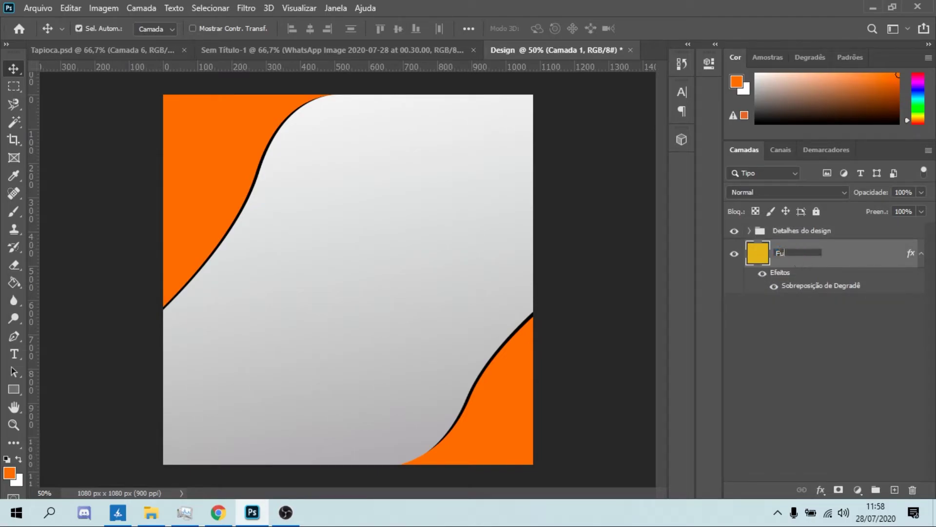
pyautogui.write('Fundo')
pyautogui.press('Return')
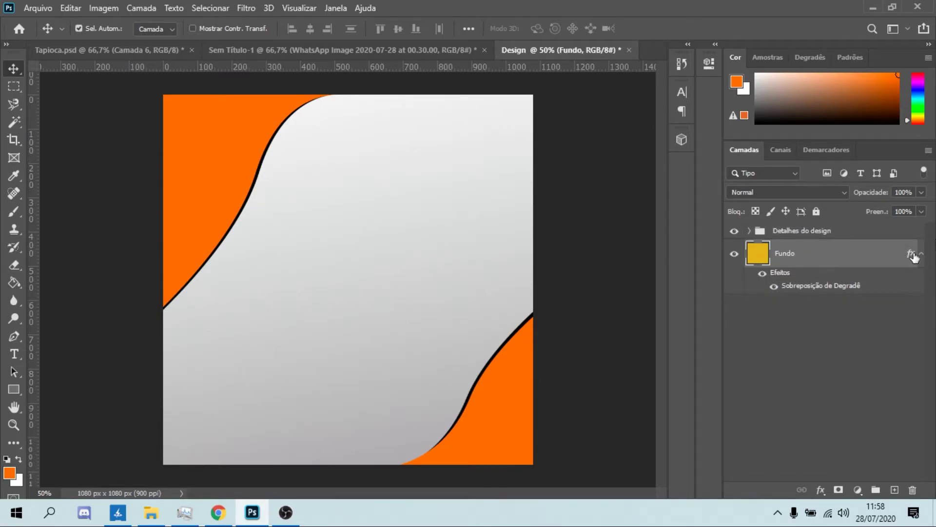
pyautogui.click(922, 253)
pyautogui.click(877, 233)
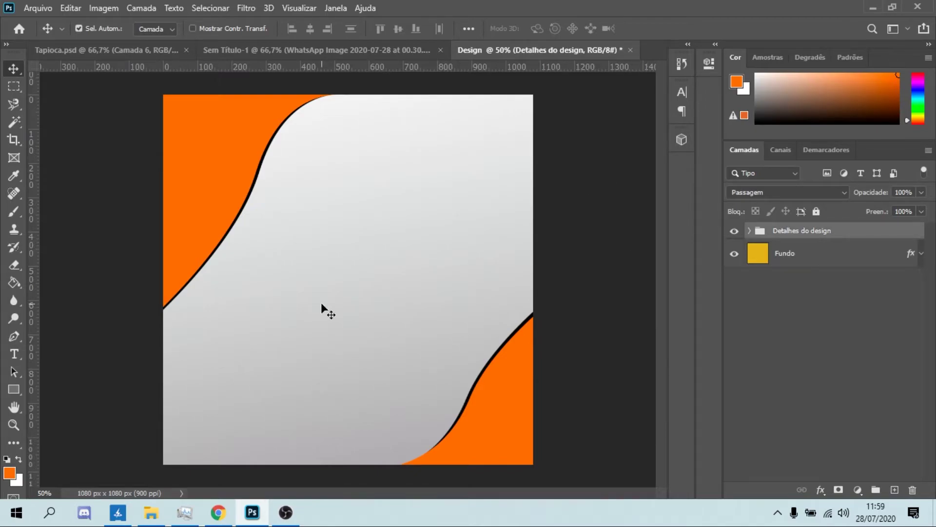
# Step: Reposition the top-left orange curve against its black border so the outline is thin
pyautogui.moveTo(213, 195); pyautogui.dragTo(164, 154)
pyautogui.moveTo(229, 161)
pyautogui.mouseDown()
pyautogui.moveTo(166, 107)
pyautogui.moveTo(234, 163)
pyautogui.mouseUp()
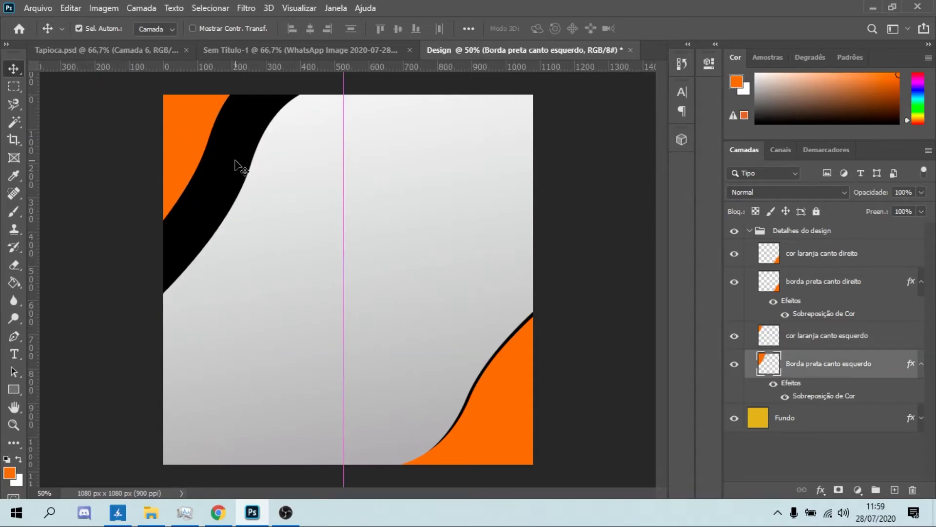
pyautogui.moveTo(171, 133); pyautogui.dragTo(221, 165)
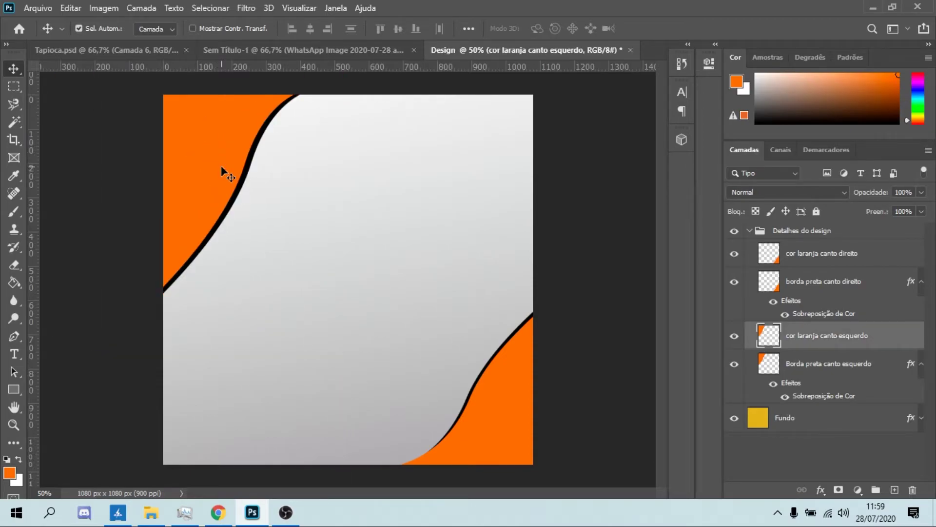
pyautogui.press('Right')
pyautogui.press('Right')
pyautogui.press('Right')
pyautogui.click(523, 241)
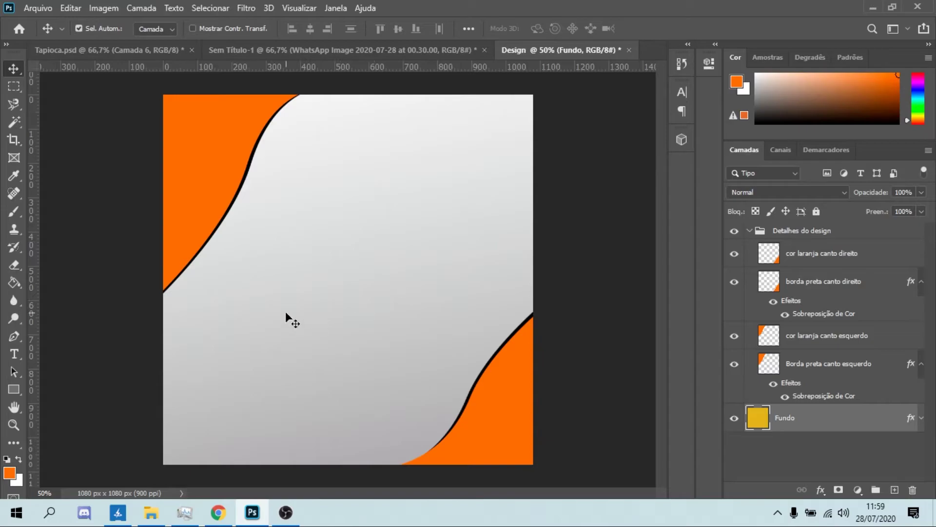
# Step: Open the client's folder under DESIGN and drag Foto circulo.png into the design
pyautogui.click(153, 511)
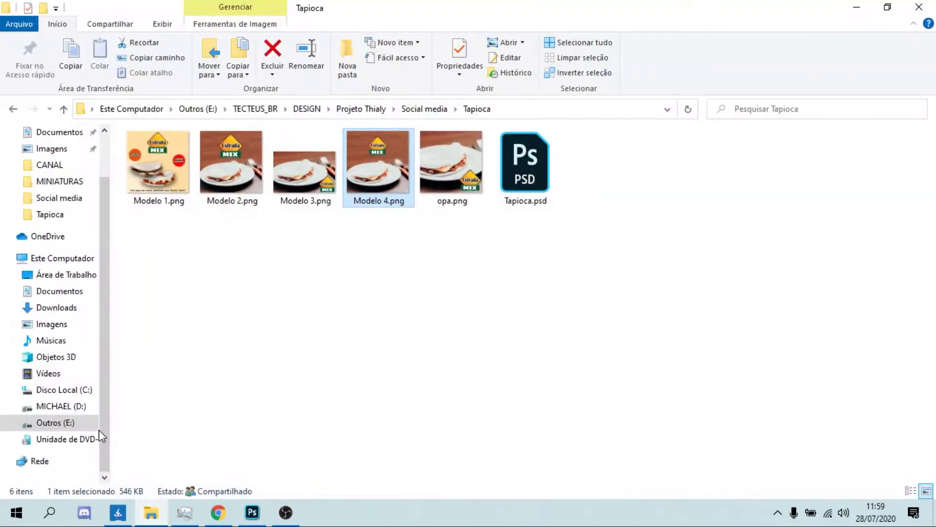
pyautogui.click(272, 108)
pyautogui.doubleClick(297, 159)
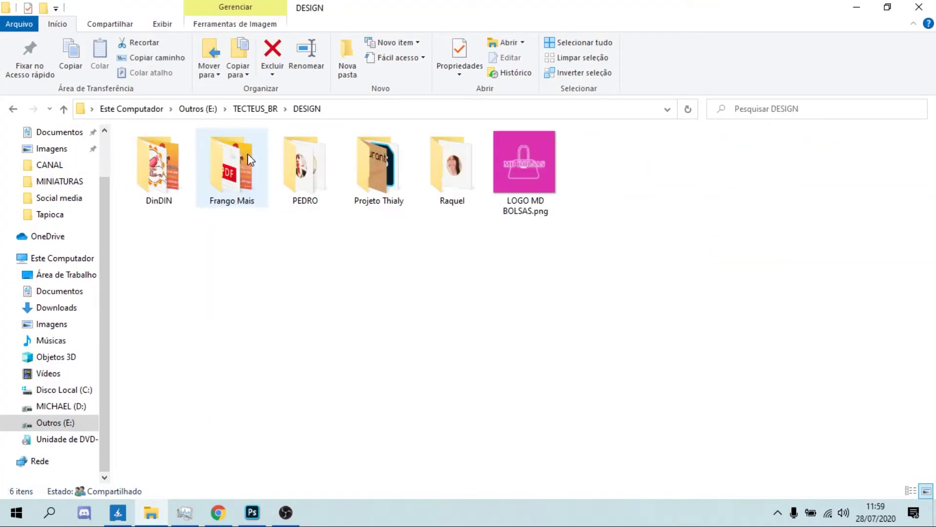
pyautogui.click(183, 160)
pyautogui.click(395, 180)
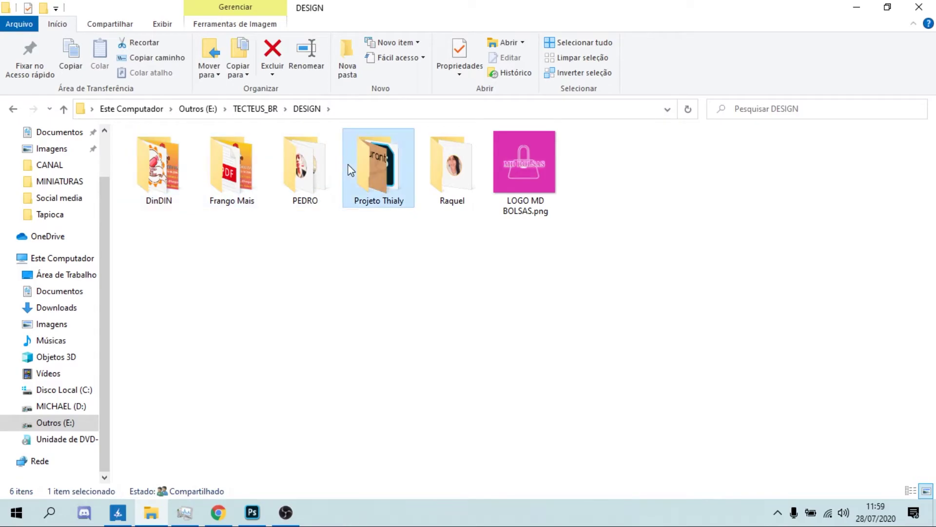
pyautogui.doubleClick(451, 165)
pyautogui.moveTo(166, 185); pyautogui.dragTo(383, 228)
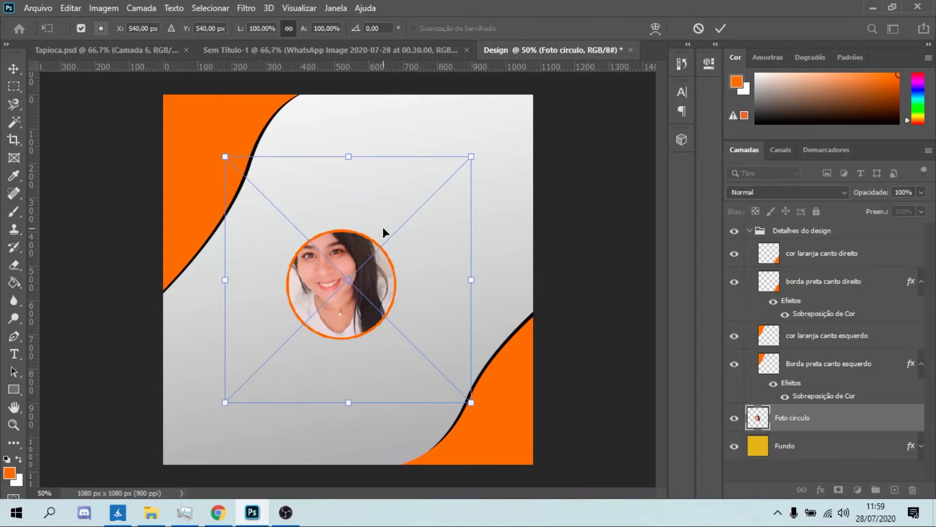
# Step: Scale the Foto circulo photo down to about 69% and move it near the top centre
pyautogui.moveTo(471, 403); pyautogui.dragTo(414, 345)
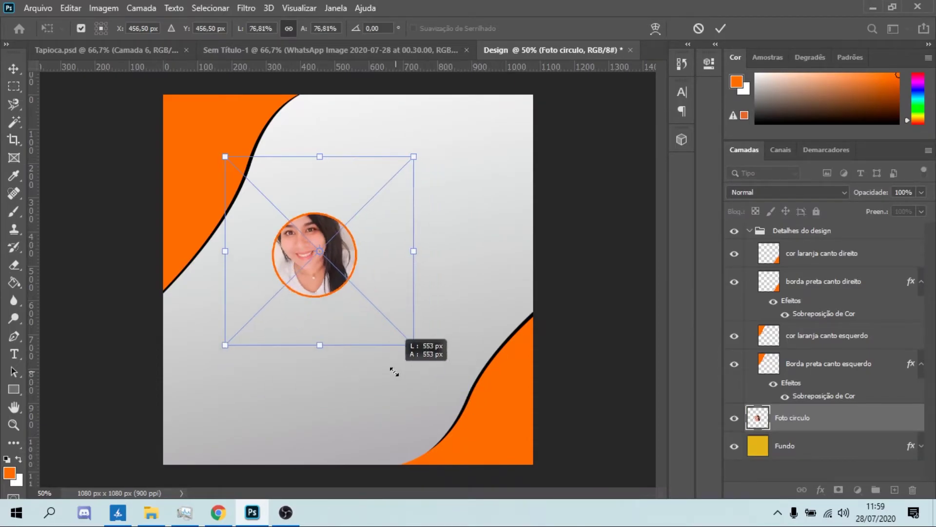
pyautogui.moveTo(338, 252)
pyautogui.mouseDown()
pyautogui.moveTo(382, 168)
pyautogui.moveTo(346, 149)
pyautogui.mouseUp()
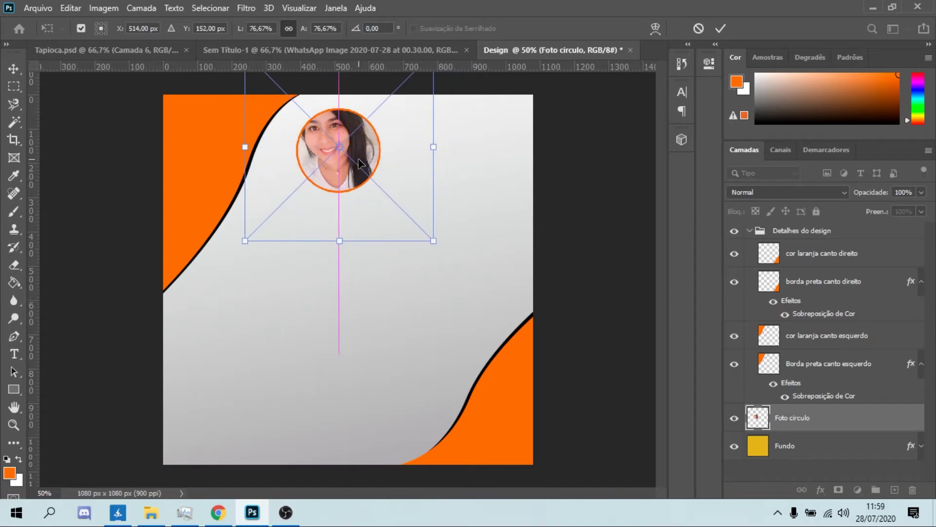
pyautogui.press('Return')
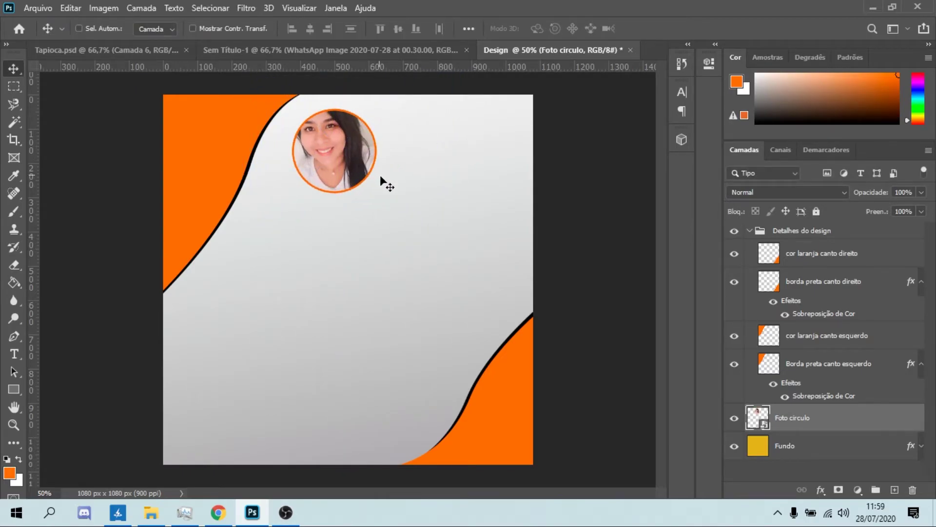
pyautogui.hotkey('ctrl', 't')
pyautogui.moveTo(433, 241); pyautogui.dragTo(410, 232)
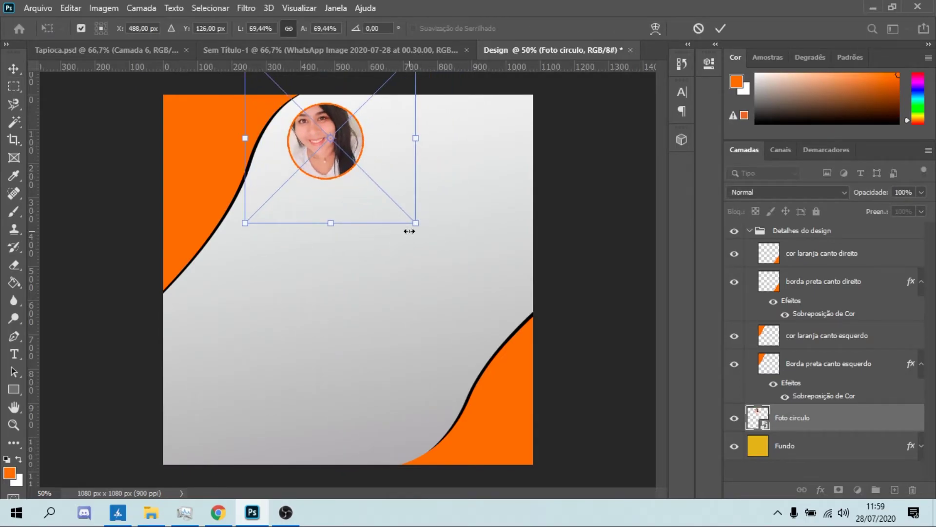
pyautogui.press('Return')
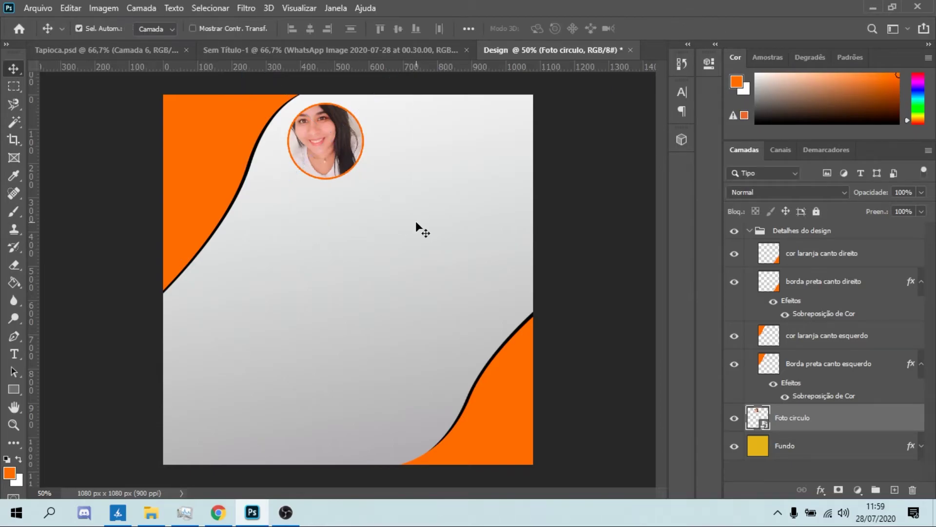
pyautogui.moveTo(350, 140); pyautogui.dragTo(358, 163)
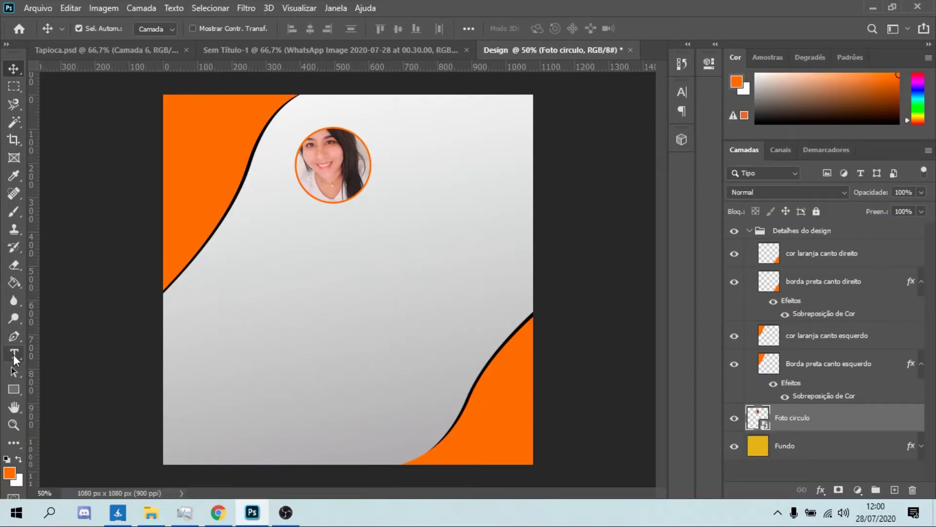
# Step: Start a new Horizontal Type text layer on the canvas set in Nokio Medium
pyautogui.click(14, 355)
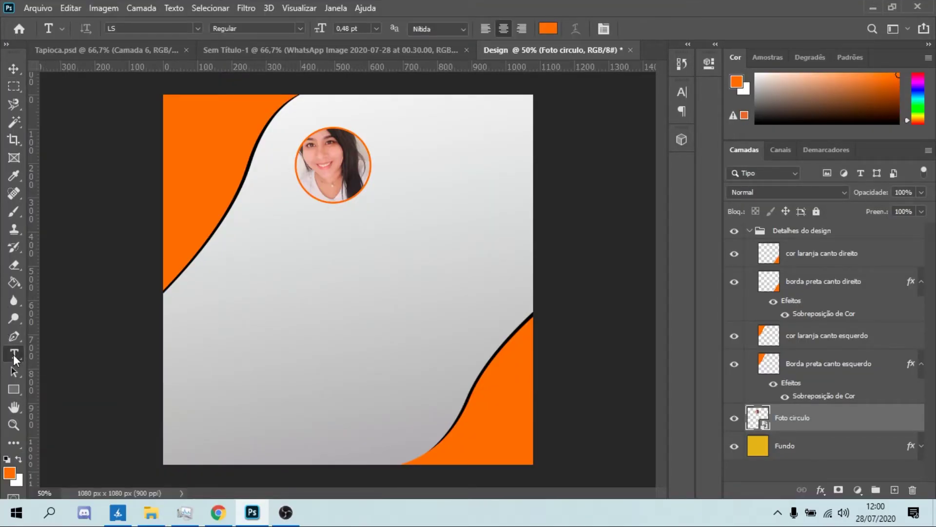
pyautogui.click(198, 29)
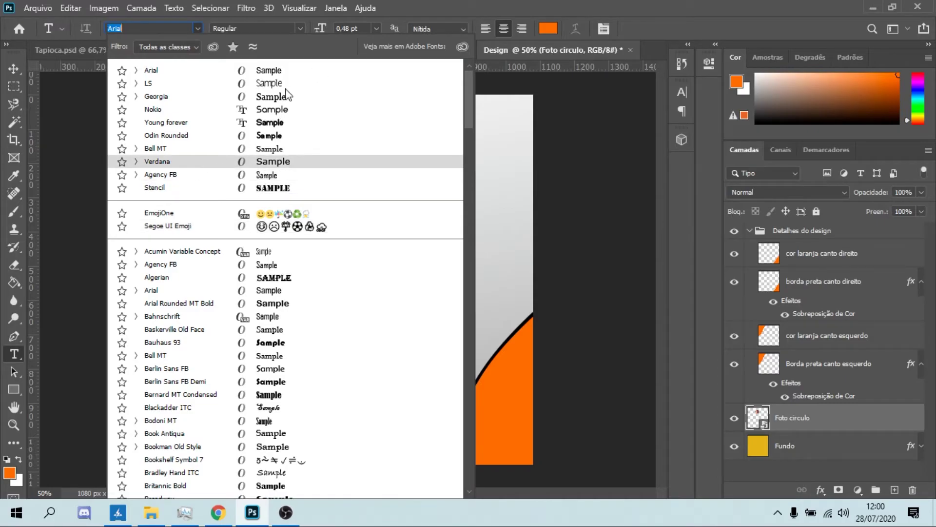
pyautogui.click(251, 113)
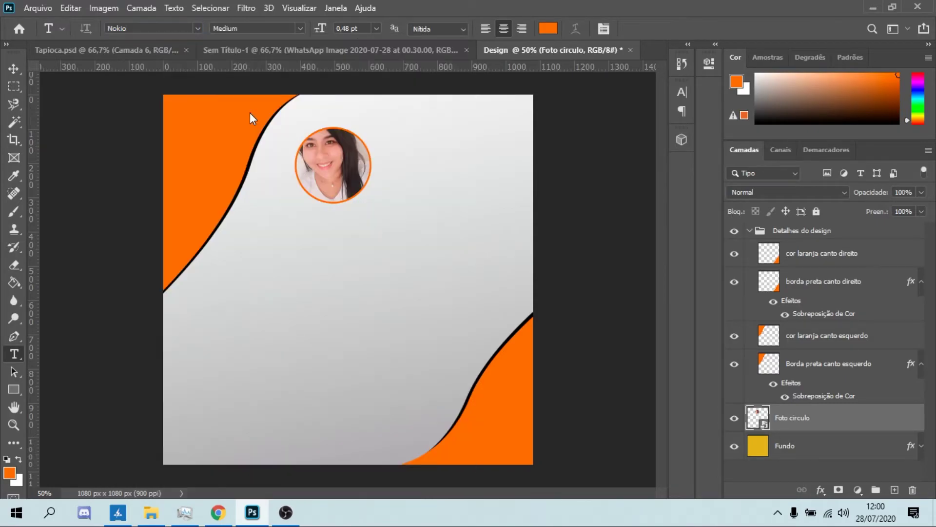
pyautogui.click(266, 255)
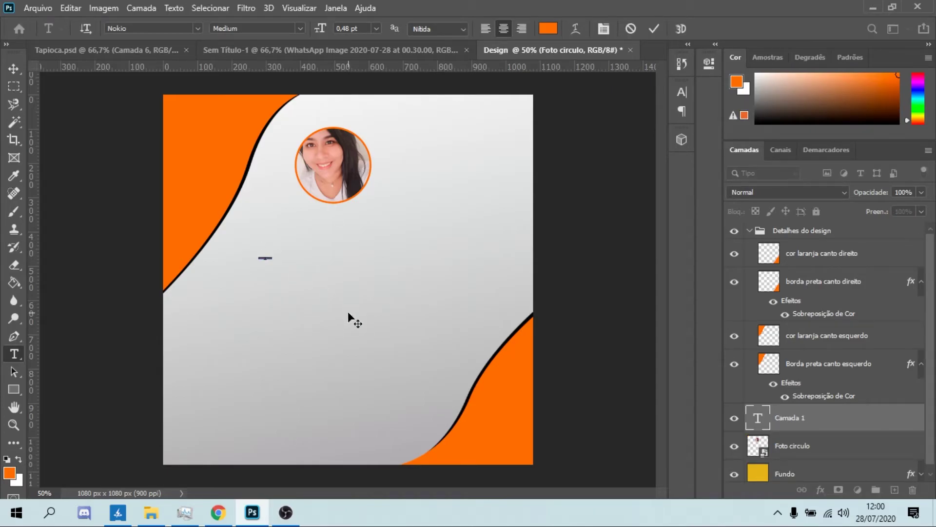
# Step: Type the Instagram handle text and enlarge it toward the middle of the canvas
pyautogui.write('M')
pyautogui.click(13, 69)
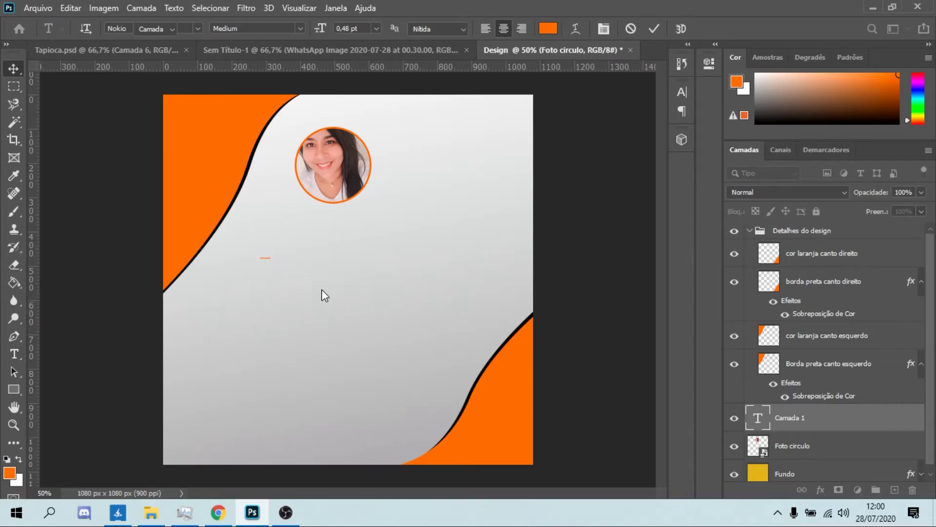
pyautogui.hotkey('ctrl', 't')
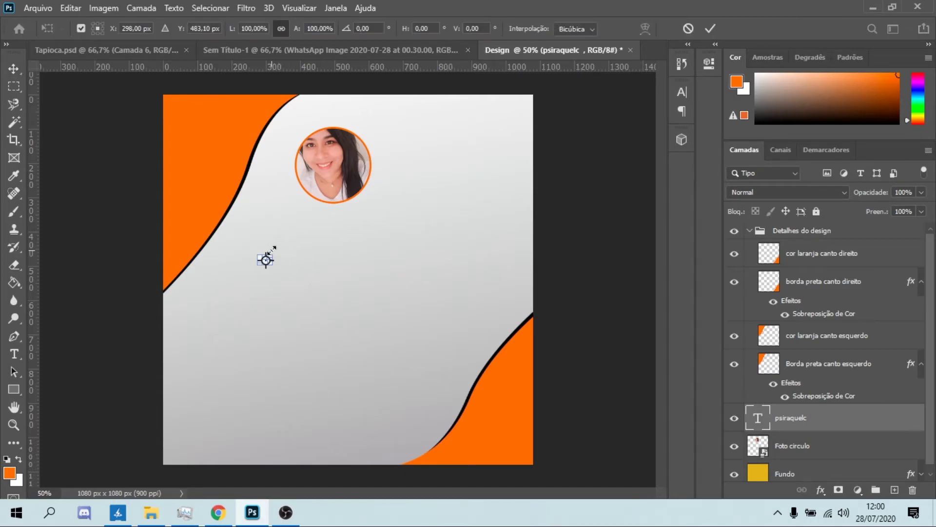
pyautogui.moveTo(270, 252); pyautogui.dragTo(371, 236)
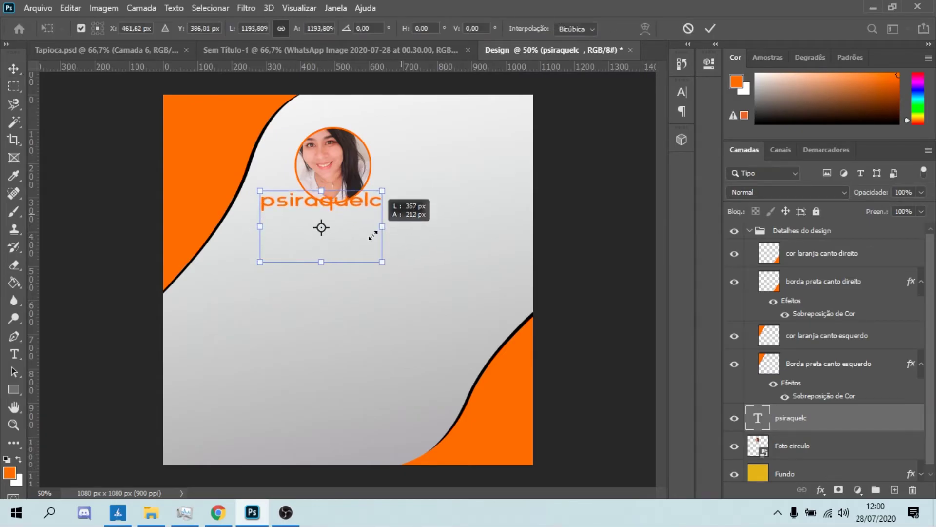
pyautogui.moveTo(325, 216)
pyautogui.mouseDown()
pyautogui.moveTo(322, 308)
pyautogui.moveTo(417, 324)
pyautogui.mouseUp()
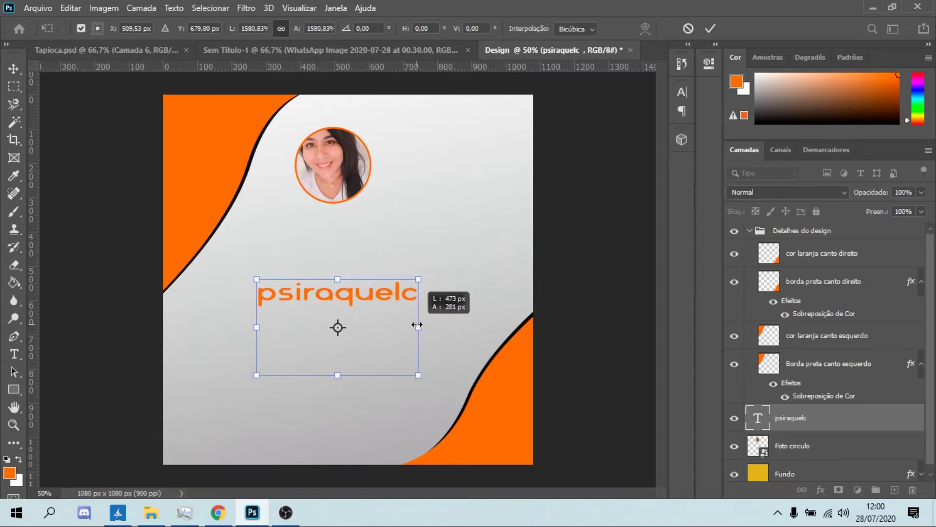
pyautogui.press('Return')
# Step: Prefix the handle with '@' and shrink it to about half size beside the photo
pyautogui.press('t')
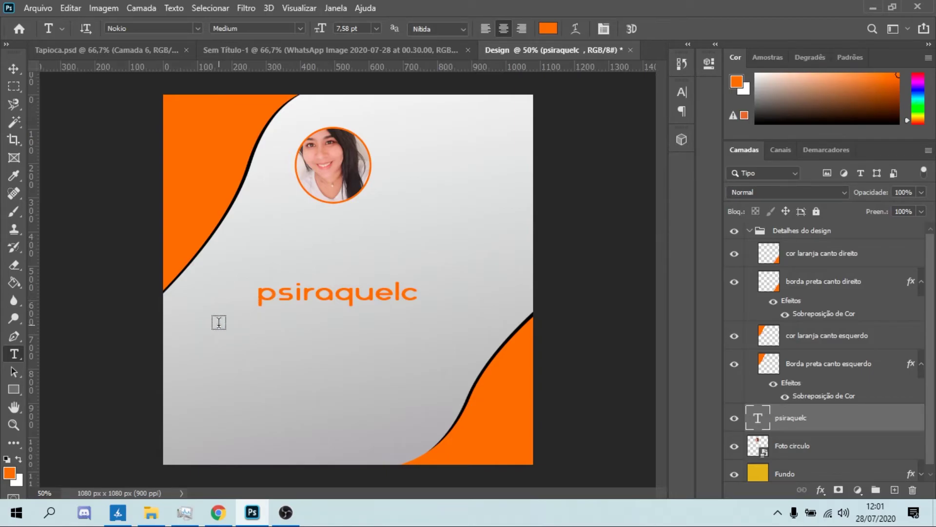
pyautogui.click(314, 288)
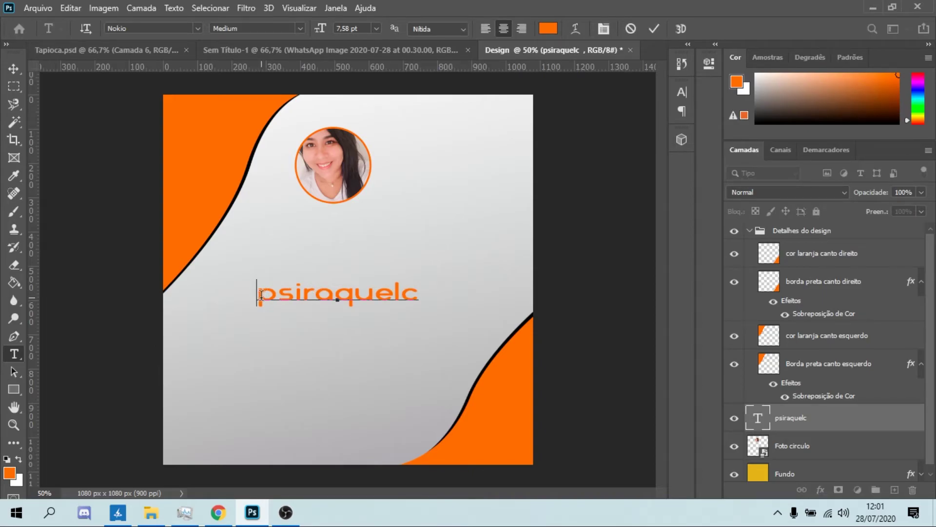
pyautogui.write('@')
pyautogui.click(14, 69)
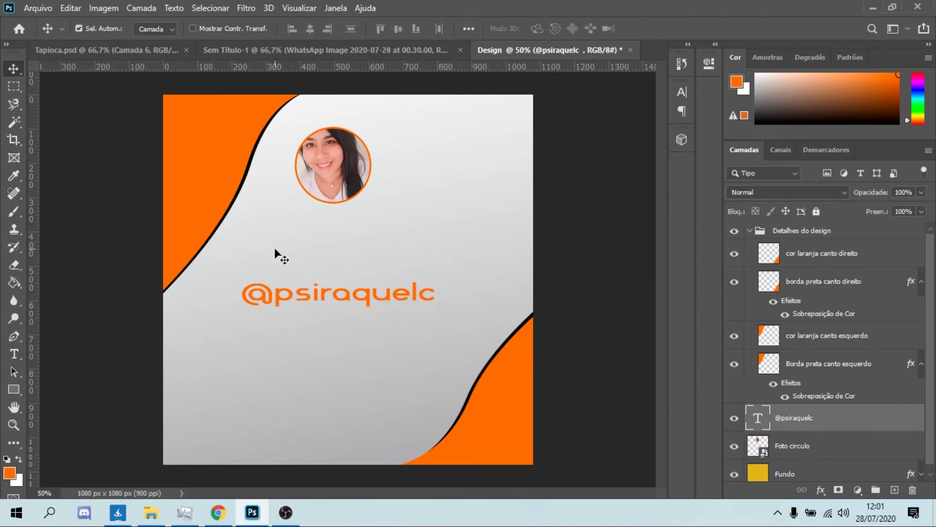
pyautogui.hotkey('ctrl', 't')
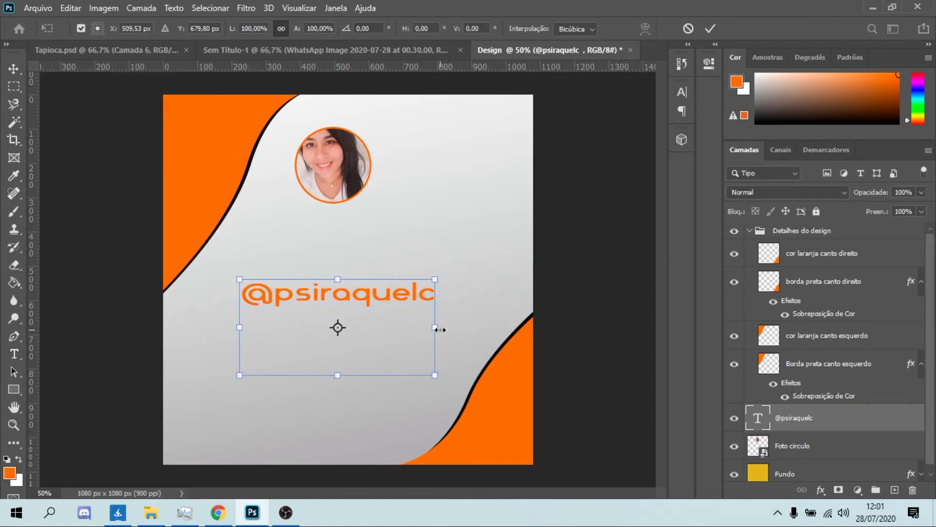
pyautogui.moveTo(440, 330)
pyautogui.mouseDown()
pyautogui.moveTo(347, 320)
pyautogui.moveTo(449, 233)
pyautogui.moveTo(447, 163)
pyautogui.mouseUp()
pyautogui.press('Return')
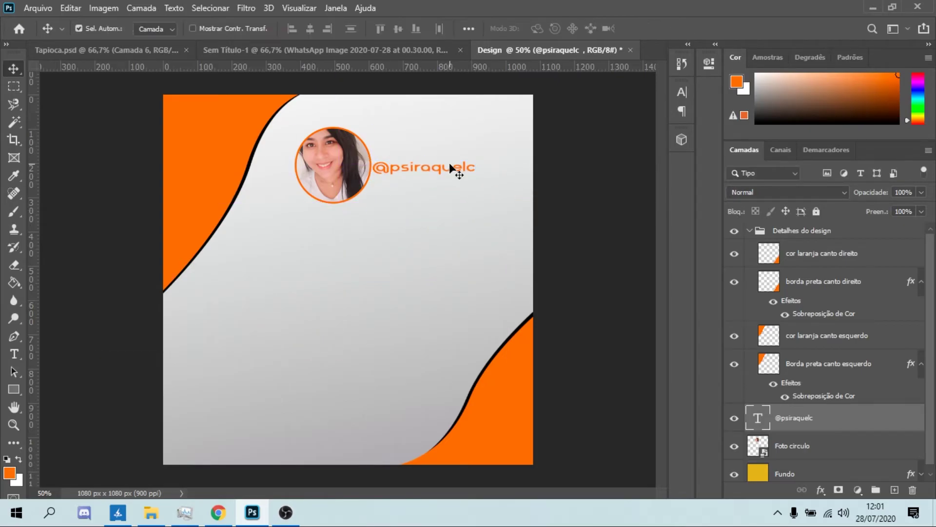
# Step: Nudge the handle text right and down, then duplicate it
pyautogui.press('Right')
pyautogui.press('Right')
pyautogui.press('Right')
pyautogui.press('Right')
pyautogui.press('Right')
pyautogui.press('Right')
pyautogui.press('Right')
pyautogui.press('Right')
pyautogui.press('Right')
pyautogui.press('Down')
pyautogui.press('Down')
pyautogui.press('Down')
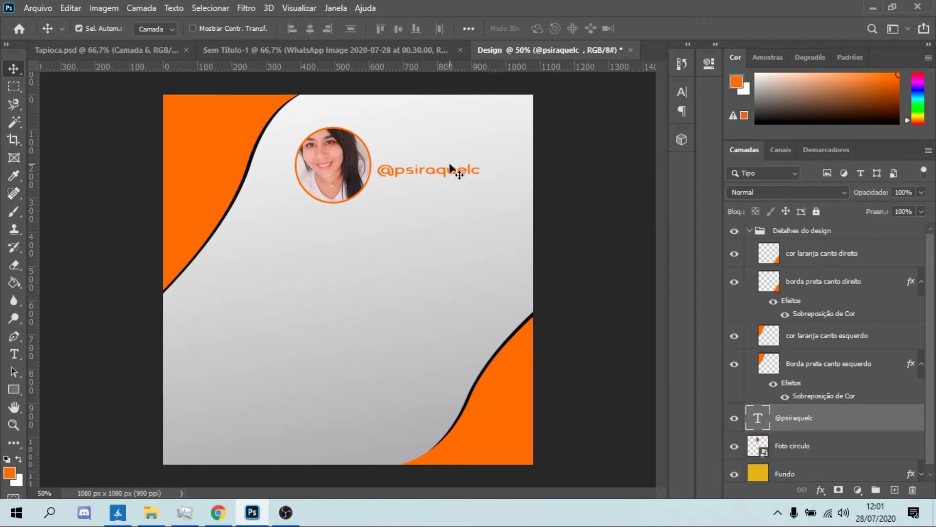
pyautogui.press('Right')
pyautogui.press('Right')
pyautogui.press('Right')
pyautogui.press('Right')
pyautogui.press('Right')
pyautogui.press('Right')
pyautogui.press('Right')
pyautogui.press('Right')
pyautogui.press('Right')
pyautogui.press('Right')
pyautogui.press('Right')
pyautogui.press('Right')
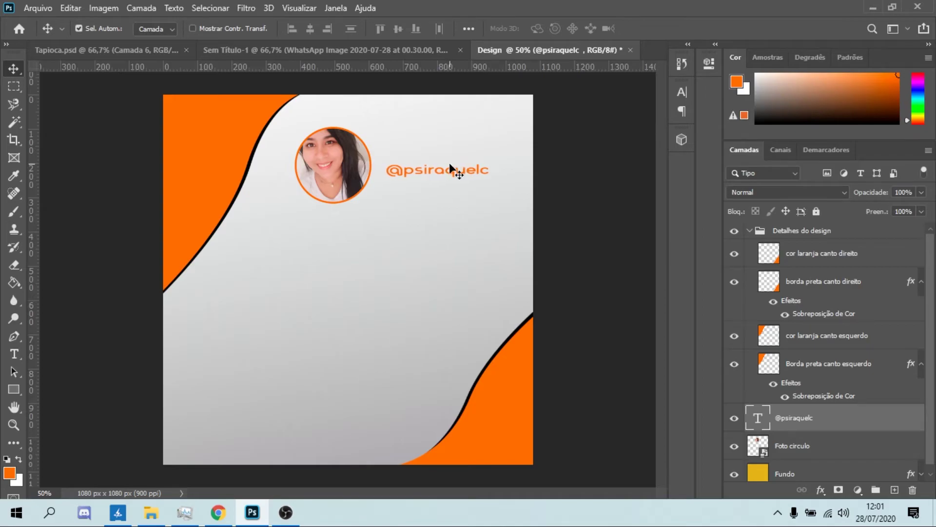
pyautogui.press('Right')
pyautogui.press('Right')
pyautogui.press('Right')
pyautogui.keyDown('alt'); pyautogui.moveTo(449, 168); pyautogui.dragTo(451, 171); pyautogui.keyUp('alt')
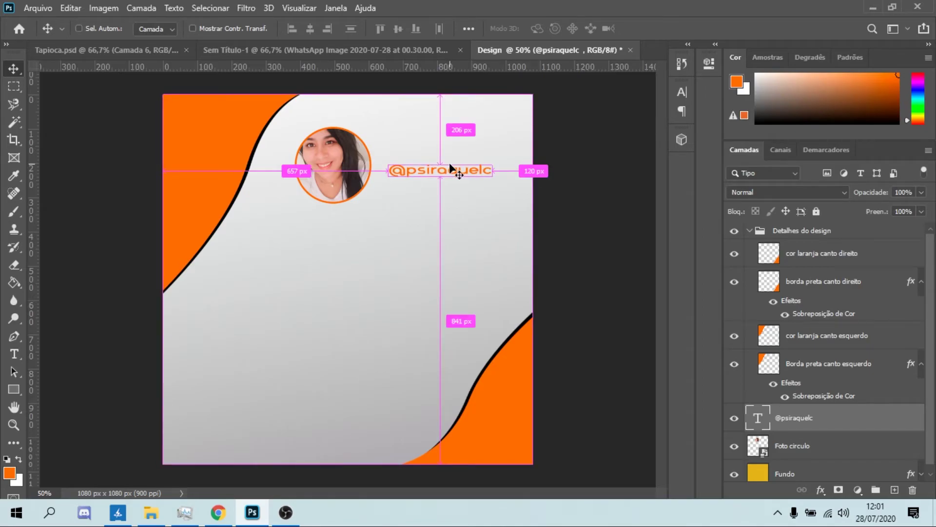
# Step: Highlight and copy the profile's display name on the Instagram page, then return to Photoshop
pyautogui.click(218, 512)
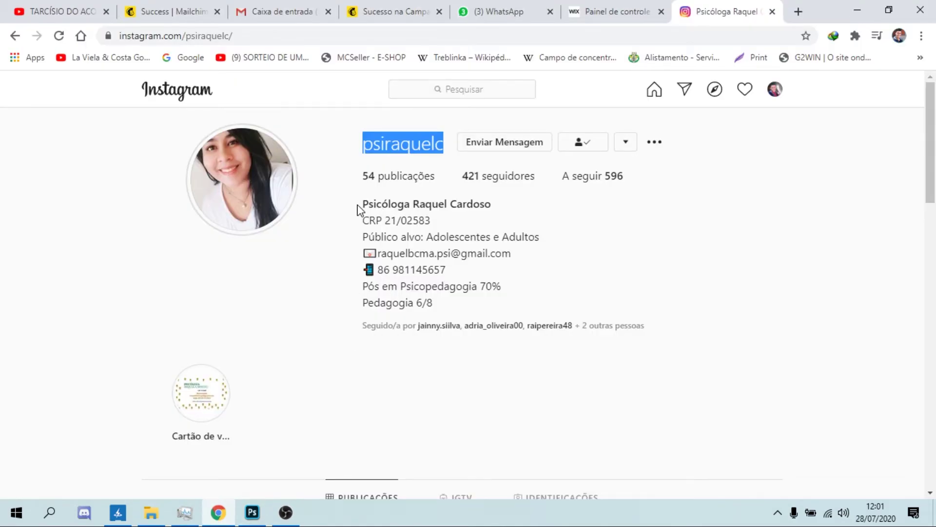
pyautogui.moveTo(362, 204); pyautogui.dragTo(492, 192)
pyautogui.hotkey('ctrl', 'c')
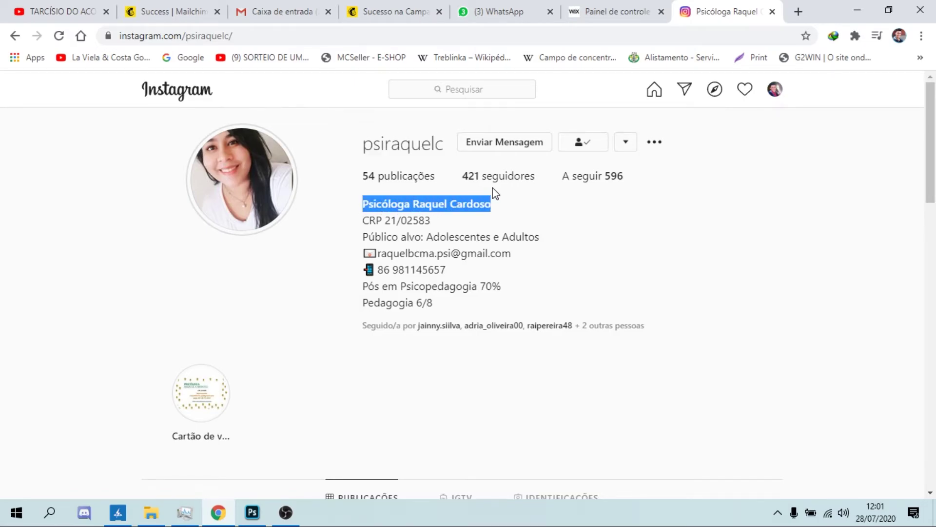
pyautogui.click(252, 512)
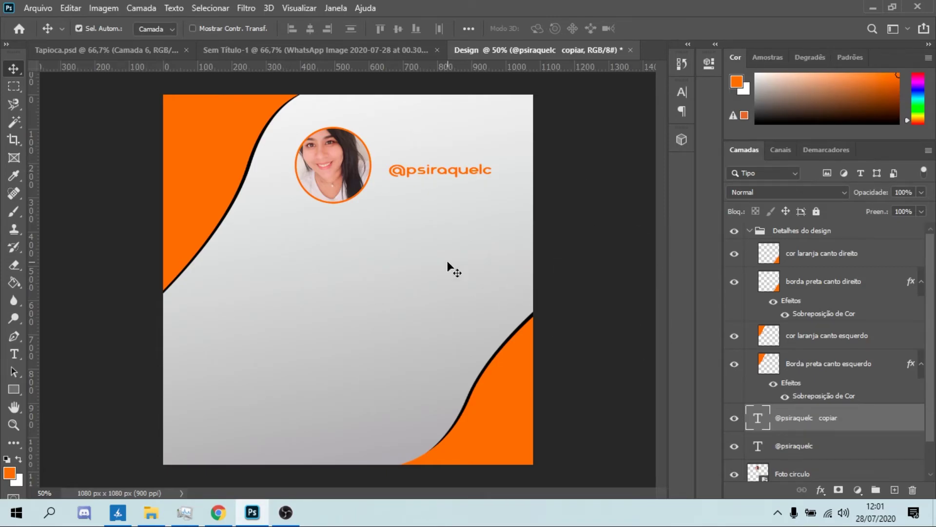
# Step: Replace the duplicated handle text with the pasted display name, scaled to about 68%
pyautogui.press('t')
pyautogui.click(417, 170)
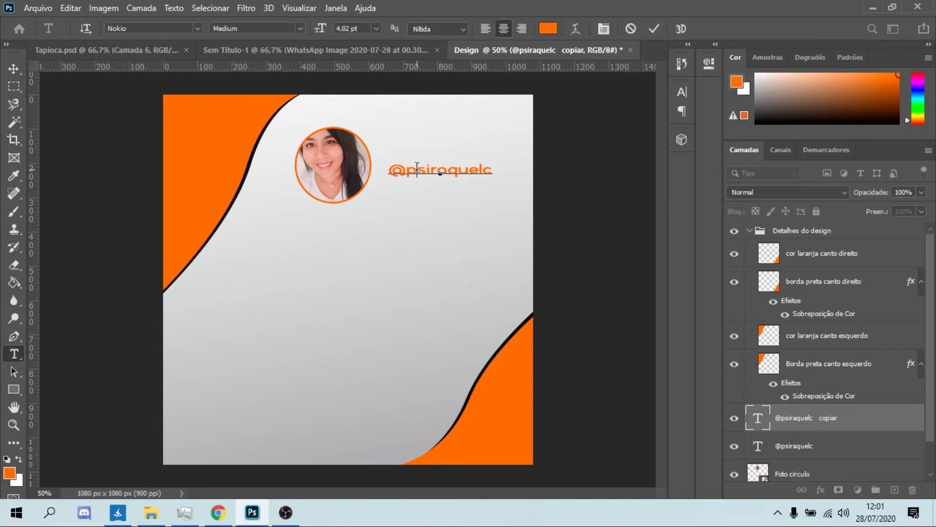
pyautogui.hotkey('ctrl', 'a')
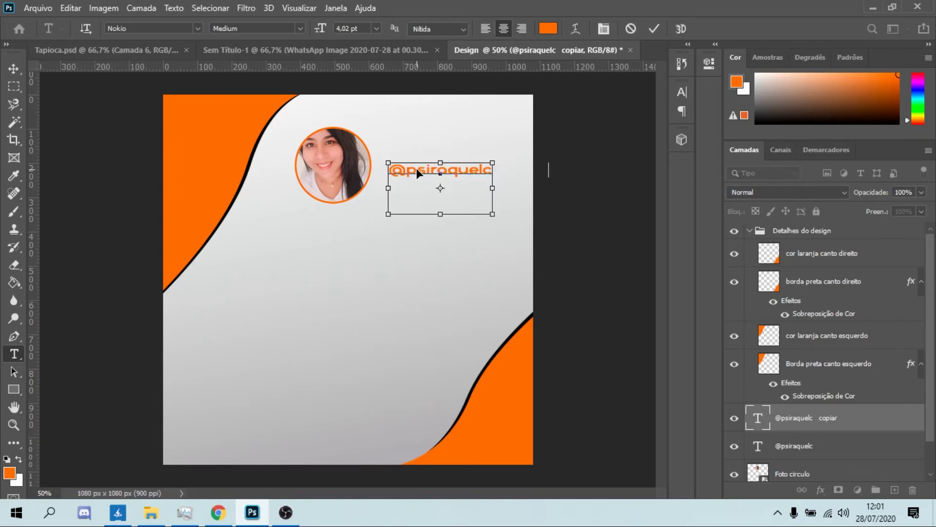
pyautogui.hotkey('ctrl', 'v')
pyautogui.hotkey('ctrl', 't')
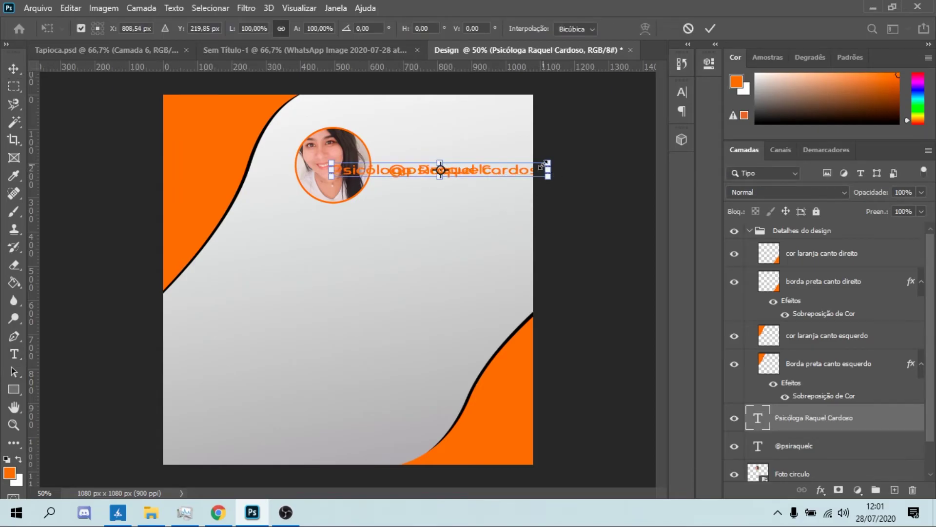
pyautogui.moveTo(556, 178)
pyautogui.mouseDown()
pyautogui.moveTo(508, 176)
pyautogui.moveTo(509, 151)
pyautogui.mouseUp()
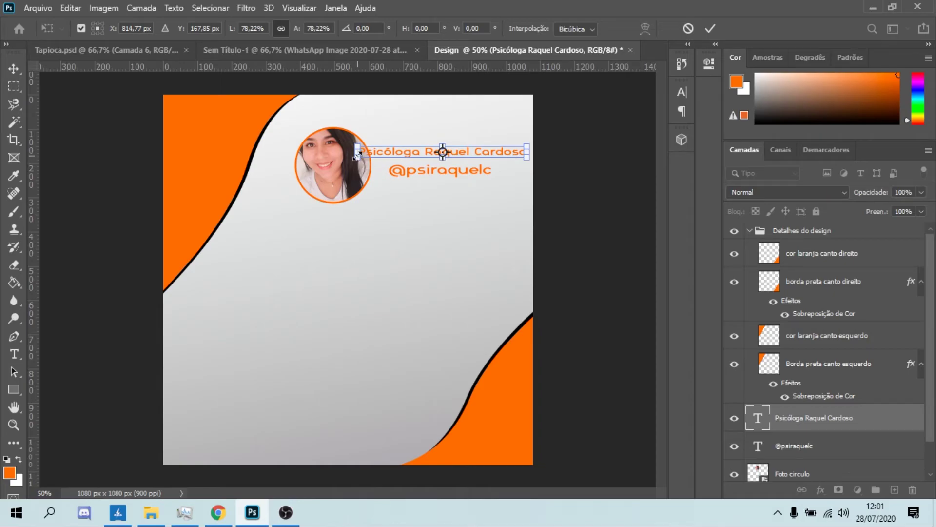
pyautogui.moveTo(359, 152); pyautogui.dragTo(379, 152)
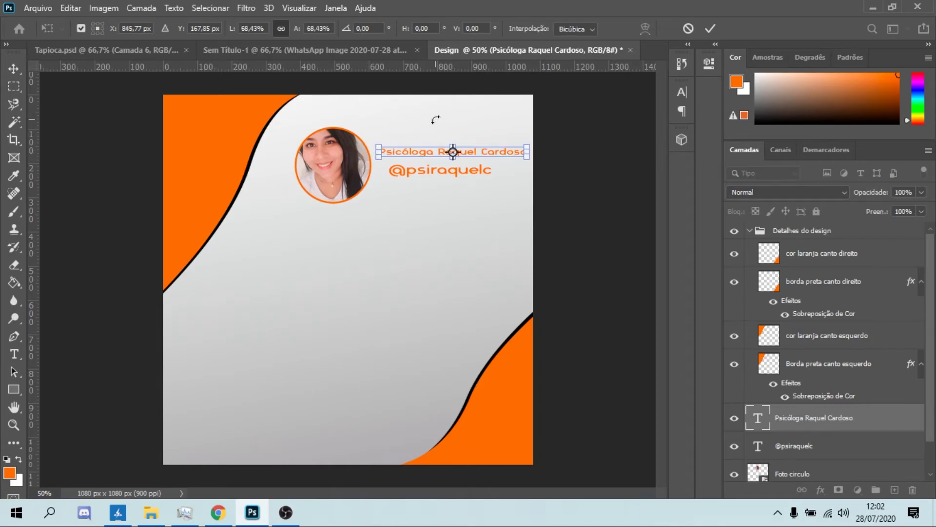
pyautogui.press('Return')
# Step: Move the display name line below the circular photo
pyautogui.press('Left')
pyautogui.press('Left')
pyautogui.press('Left')
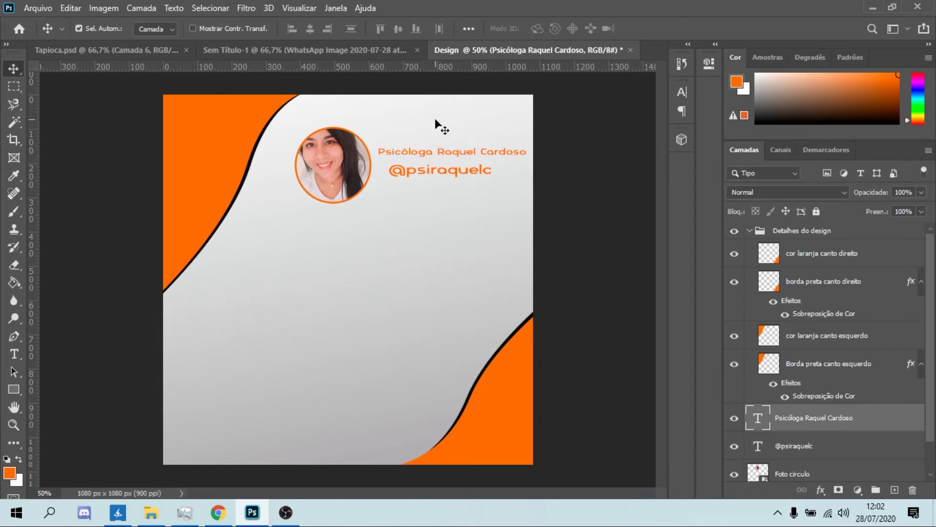
pyautogui.press('Down')
pyautogui.press('Down')
pyautogui.press('Down')
pyautogui.press('Down')
pyautogui.press('Down')
pyautogui.press('Down')
pyautogui.press('Down')
pyautogui.press('Down')
pyautogui.press('Down')
pyautogui.press('Up')
pyautogui.press('Up')
pyautogui.press('Up')
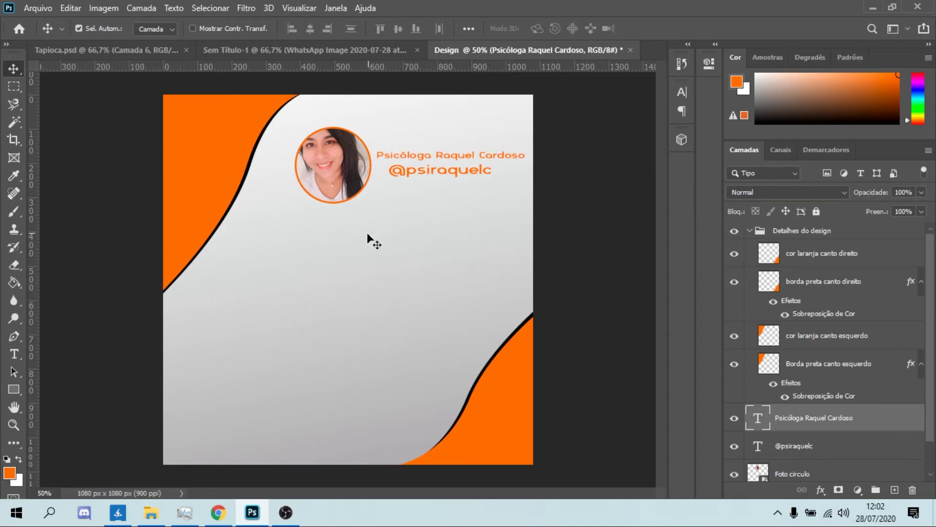
pyautogui.moveTo(422, 156); pyautogui.dragTo(378, 221)
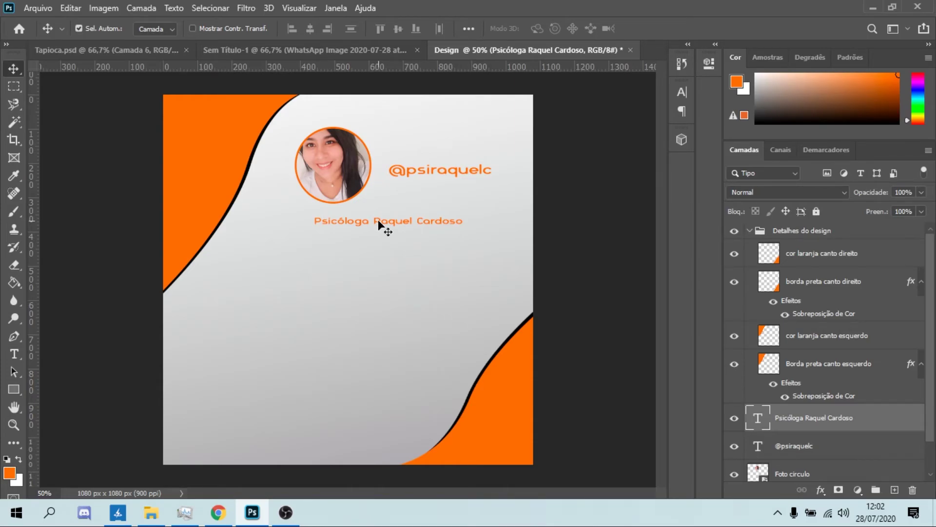
pyautogui.press('Delete')
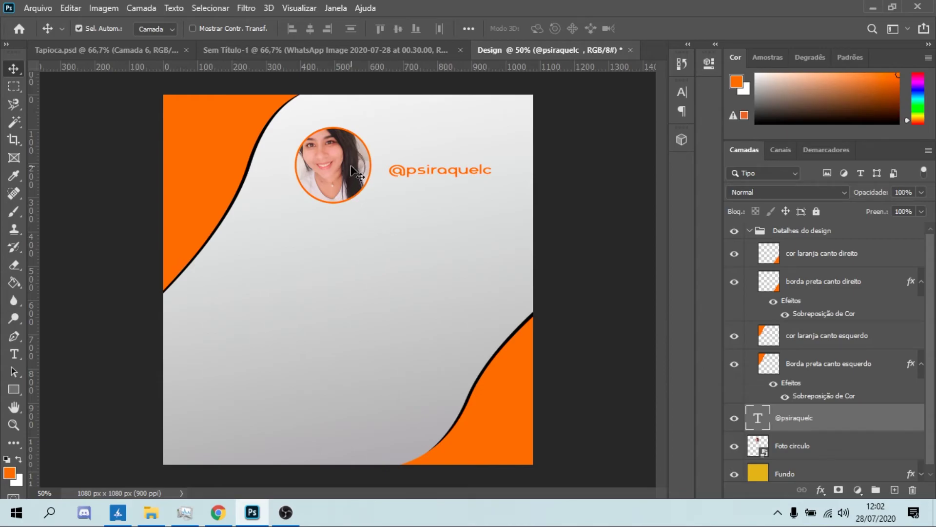
pyautogui.click(354, 173)
pyautogui.moveTo(352, 171)
pyautogui.mouseDown()
pyautogui.moveTo(358, 163)
pyautogui.moveTo(414, 166)
pyautogui.moveTo(410, 218)
pyautogui.moveTo(420, 221)
pyautogui.mouseUp()
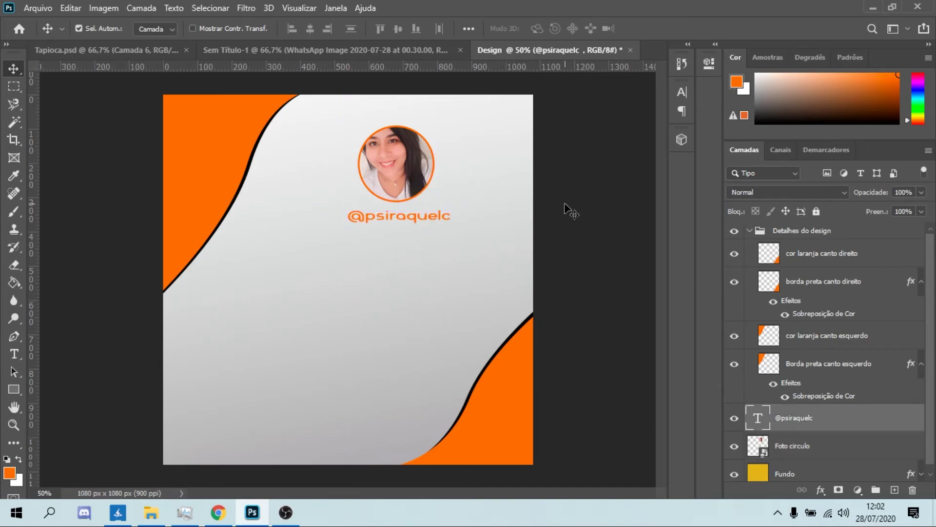
pyautogui.click(565, 210)
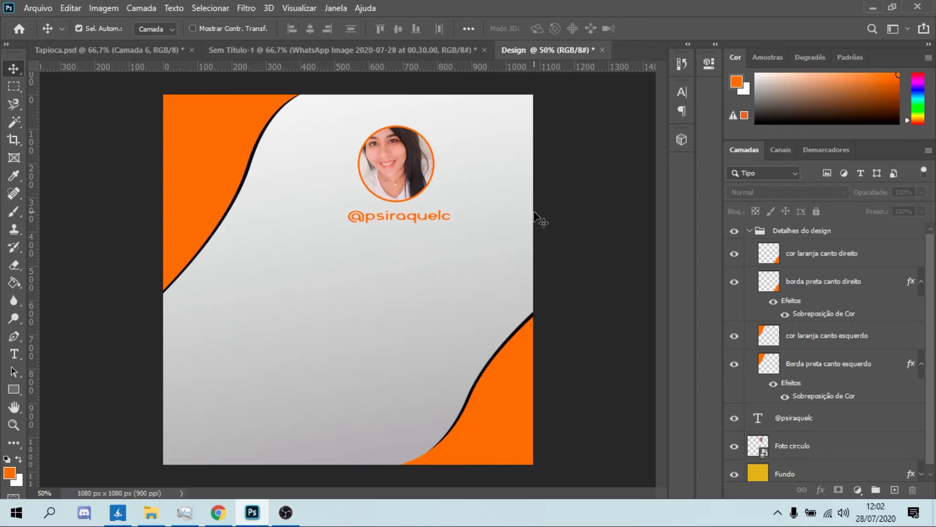
pyautogui.moveTo(392, 214); pyautogui.dragTo(392, 233)
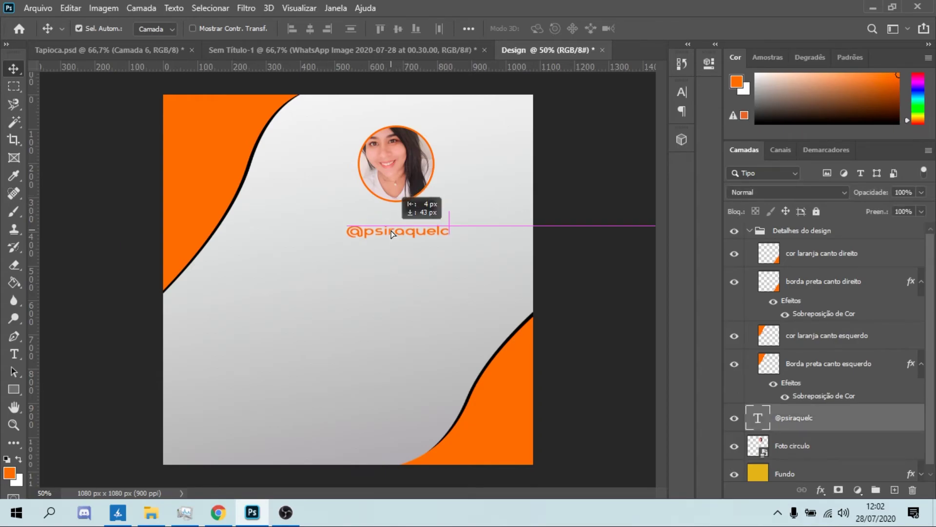
pyautogui.hotkey('ctrl', 'z')
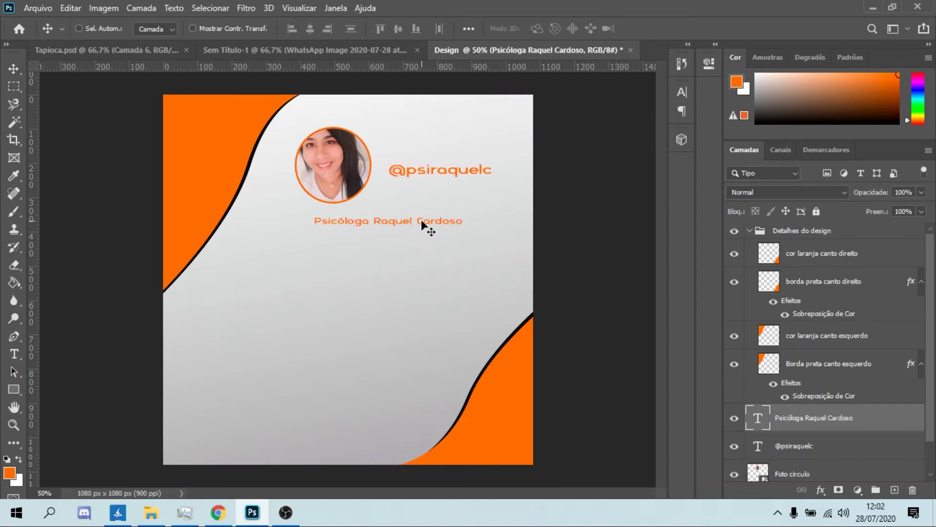
# Step: Increase the name line's font size, set the handle beneath it, and centre the photo above
pyautogui.hotkey('ctrl', 't')
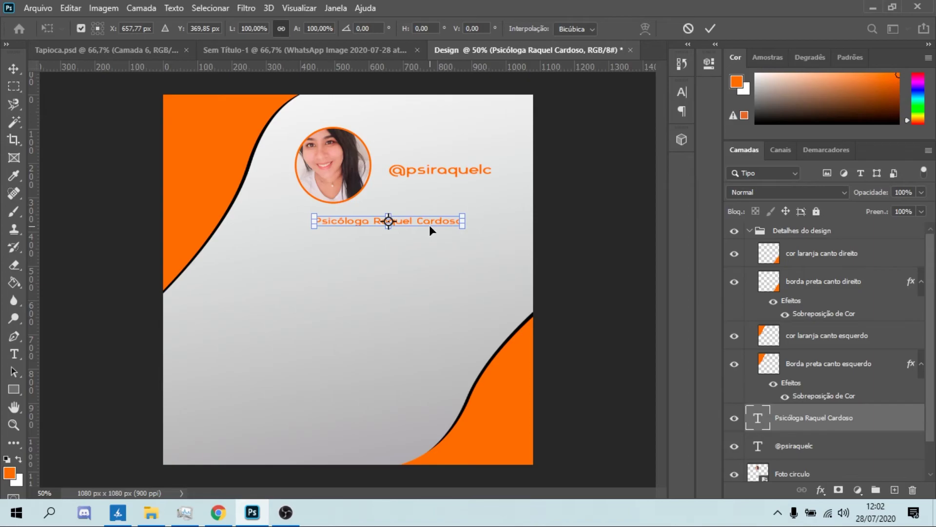
pyautogui.press('Return')
pyautogui.press('t')
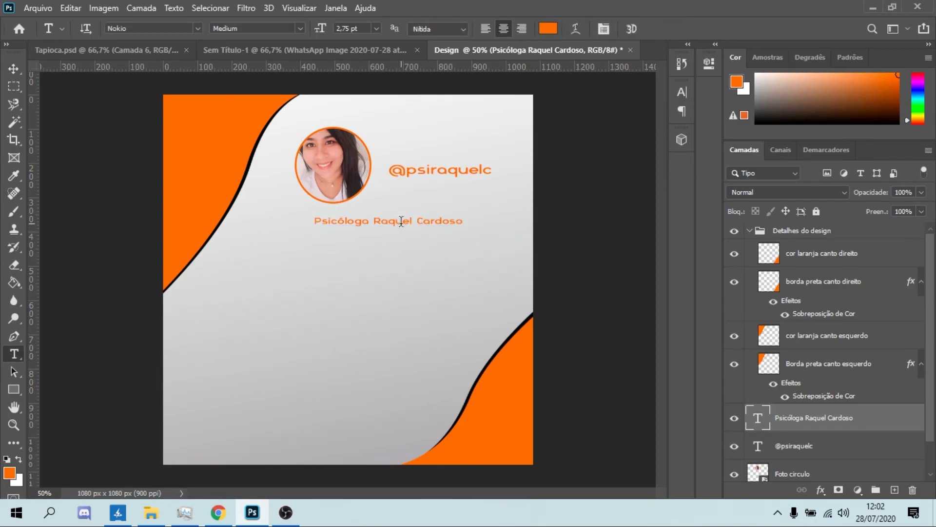
pyautogui.tripleClick(400, 221)
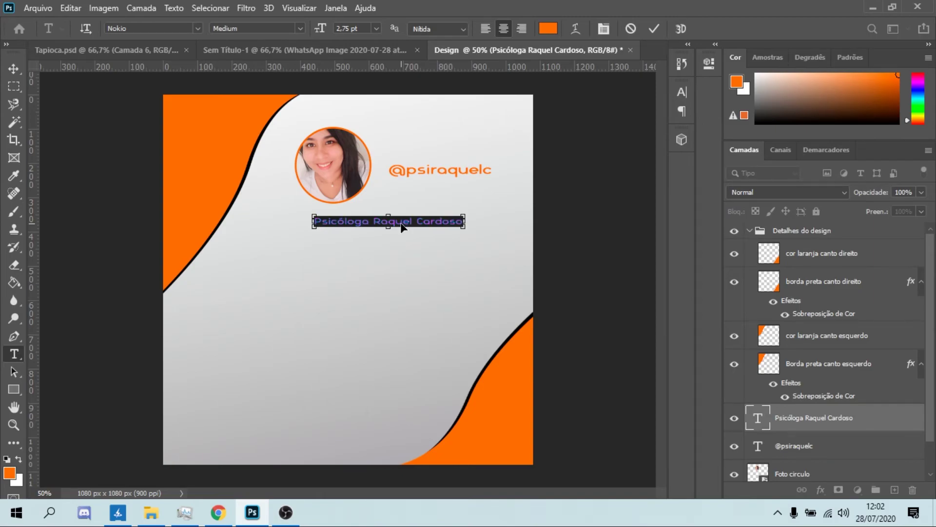
pyautogui.hotkey('ctrl', 't')
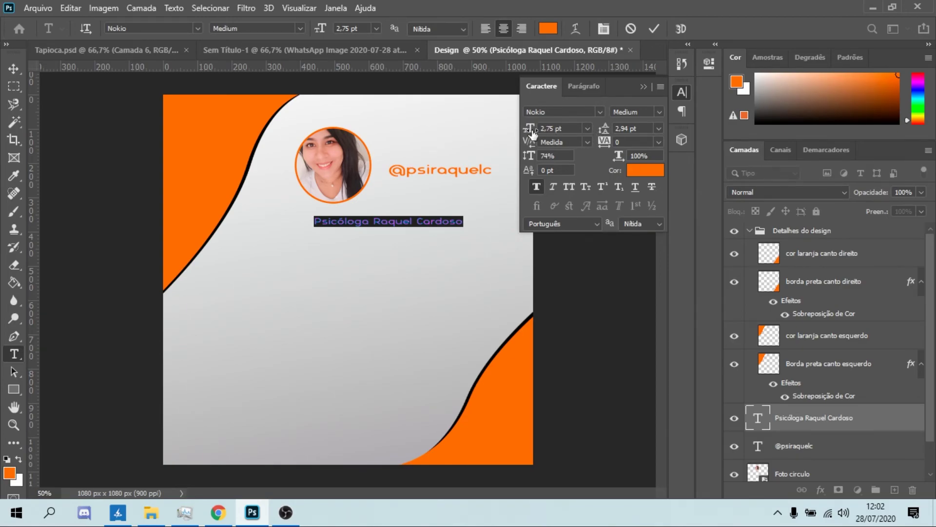
pyautogui.moveTo(533, 133); pyautogui.dragTo(535, 132)
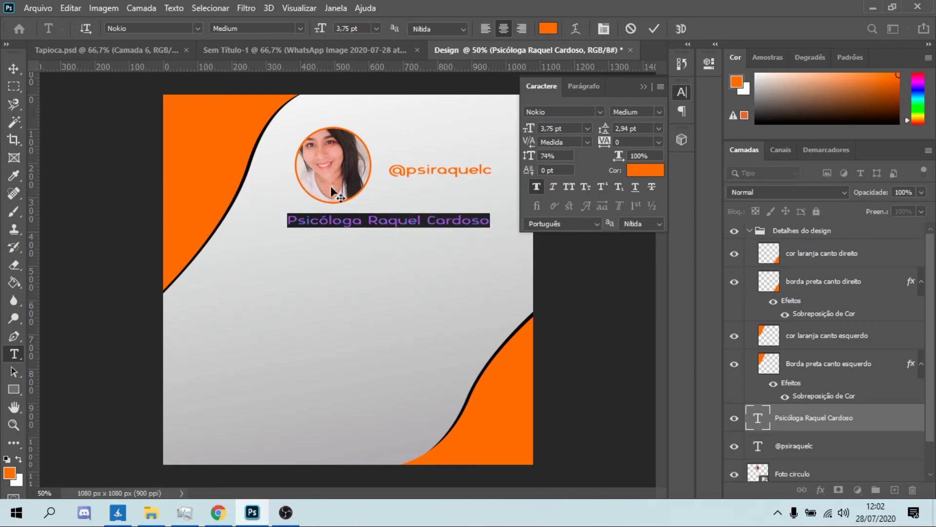
pyautogui.click(17, 68)
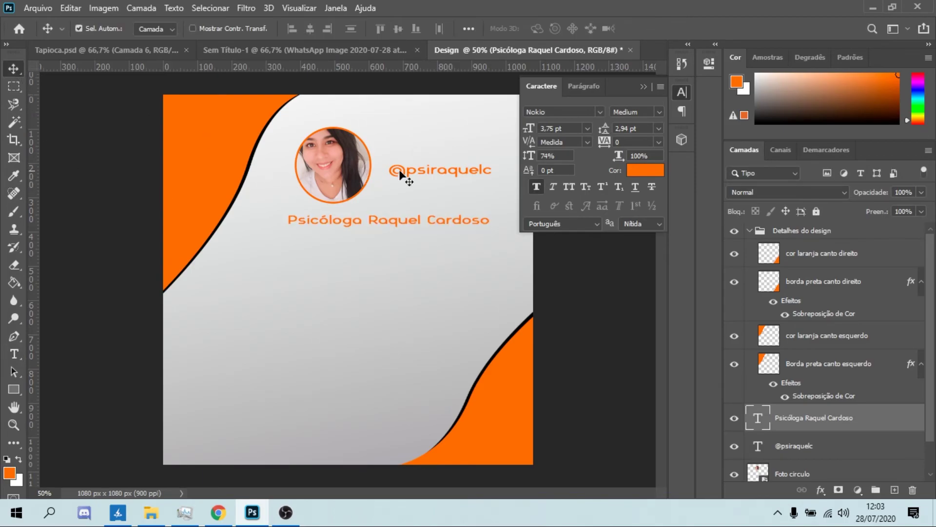
pyautogui.moveTo(422, 168); pyautogui.dragTo(373, 216)
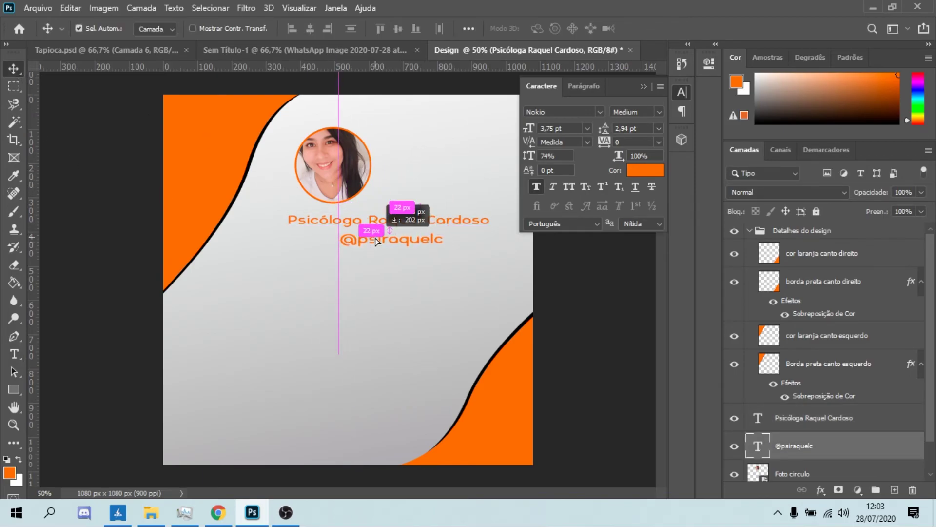
pyautogui.moveTo(349, 169); pyautogui.dragTo(414, 175)
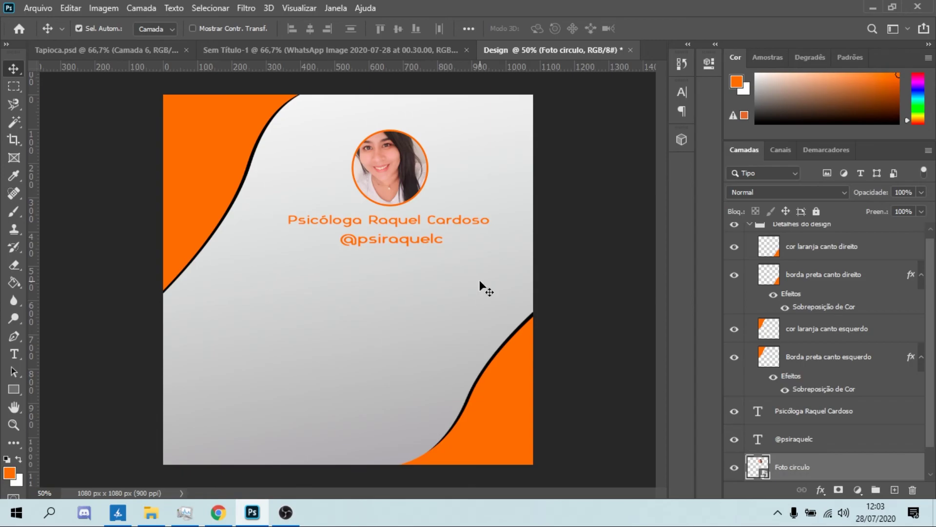
# Step: Save the design as PNG 'Design Padrão Instagram feed' in the client's folder under DESIGN
pyautogui.click(37, 8)
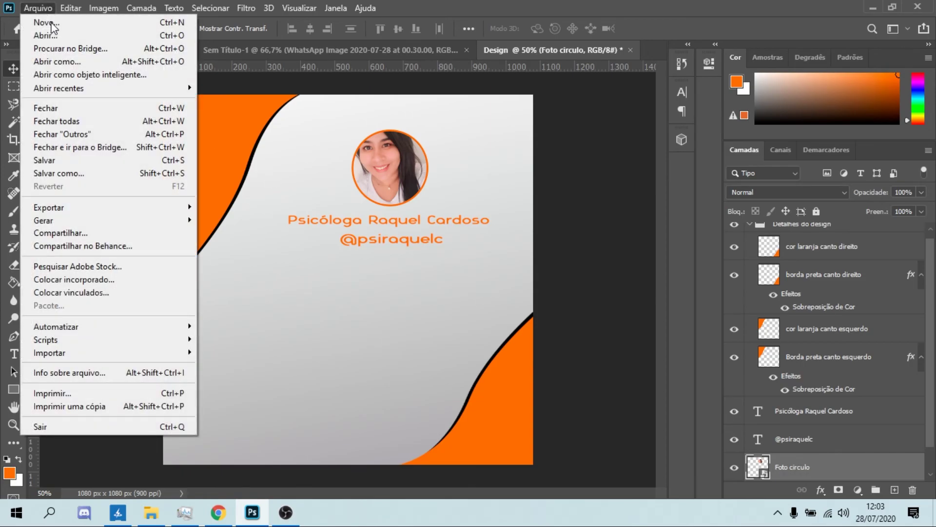
pyautogui.click(106, 173)
pyautogui.click(564, 379)
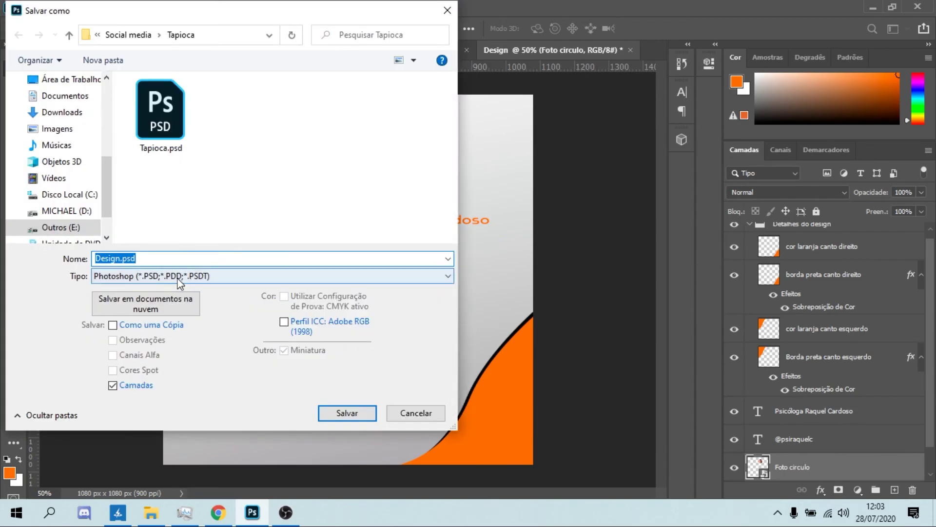
pyautogui.click(178, 281)
pyautogui.click(178, 281)
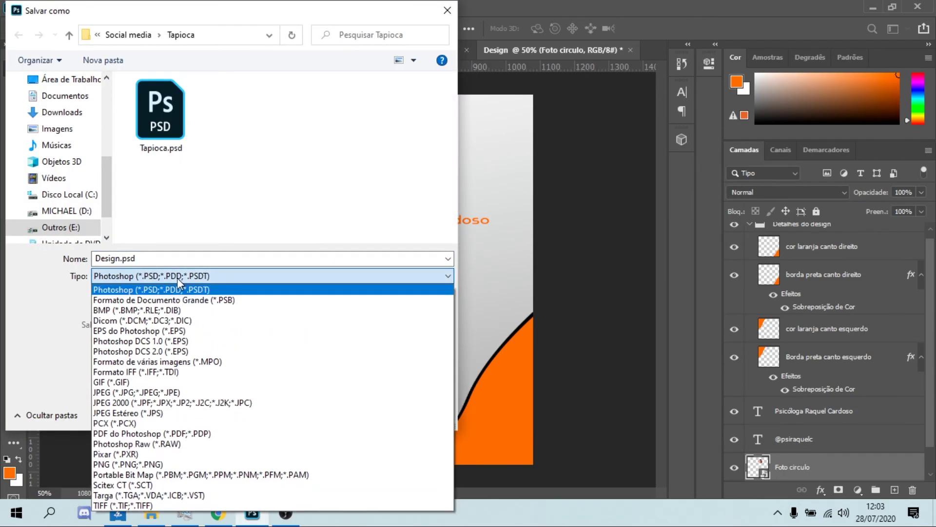
pyautogui.click(106, 464)
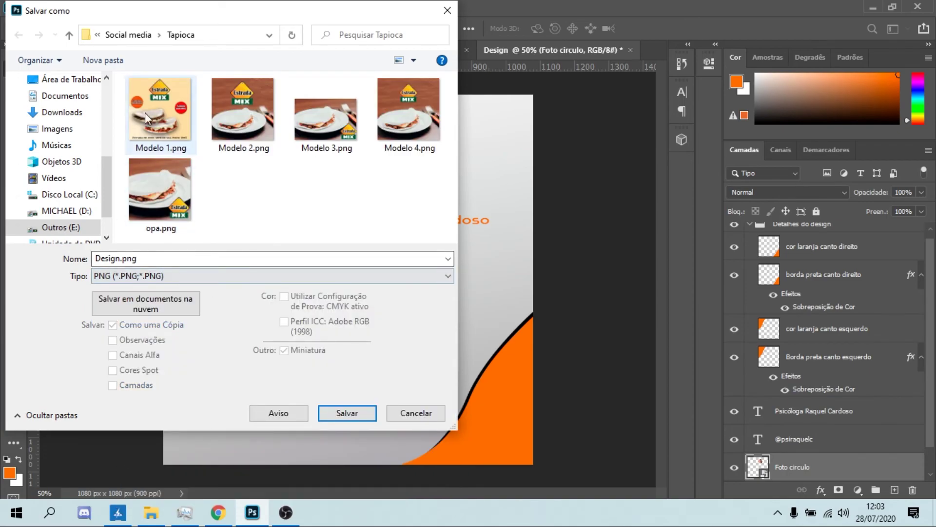
pyautogui.click(128, 34)
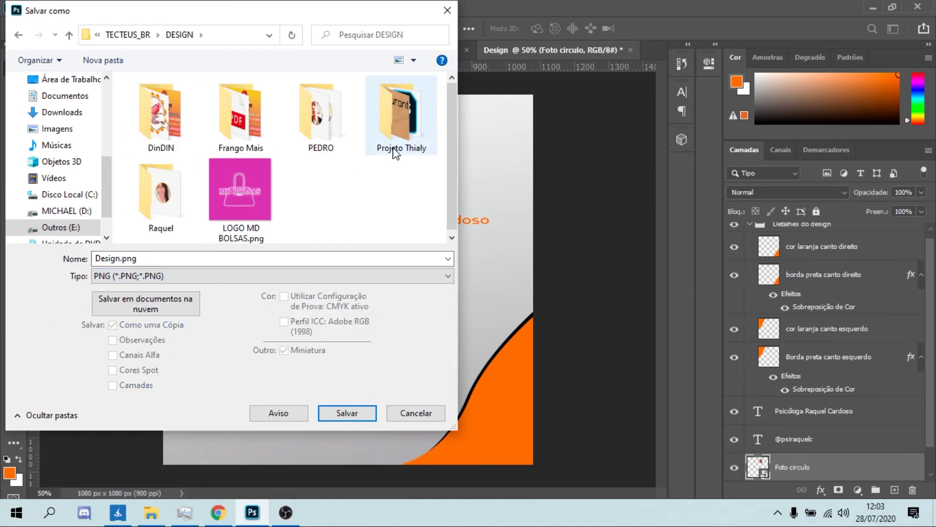
pyautogui.doubleClick(161, 195)
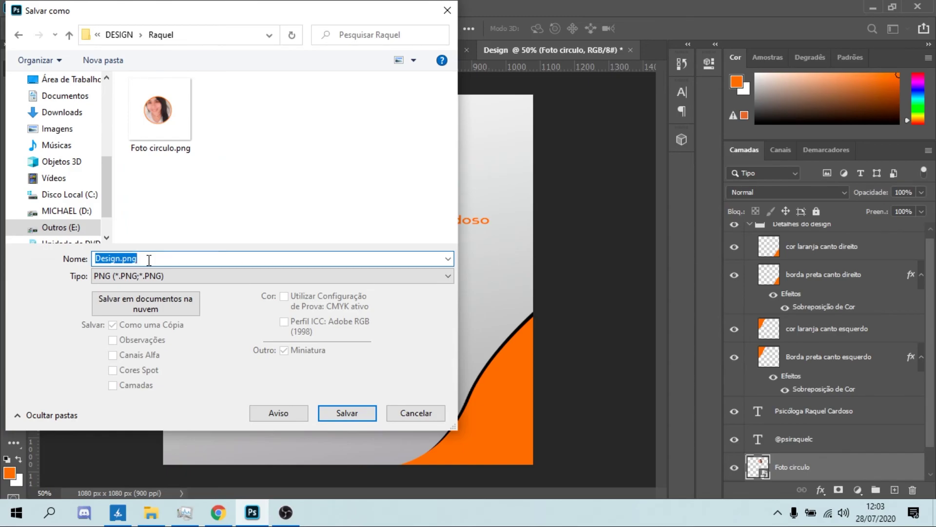
pyautogui.write('Design Pad')
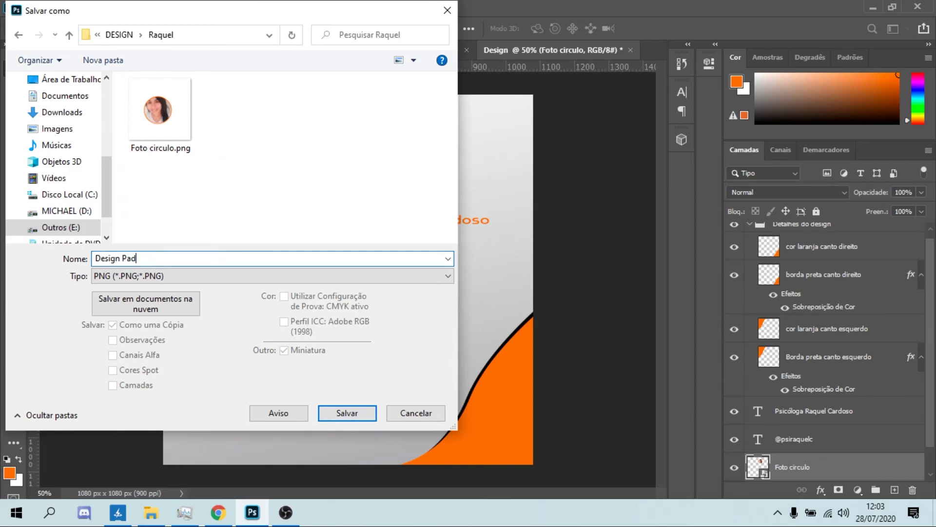
pyautogui.write('rão Instagr')
pyautogui.write('am feed')
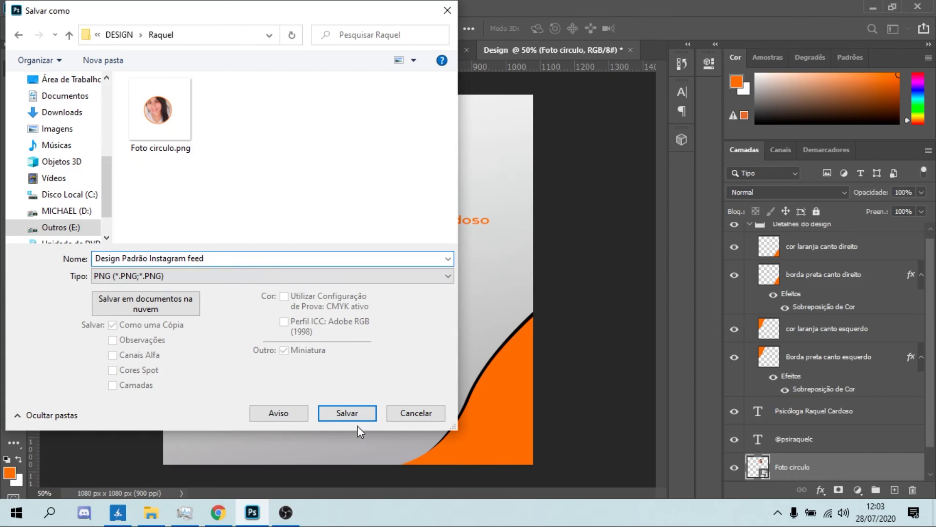
pyautogui.click(354, 417)
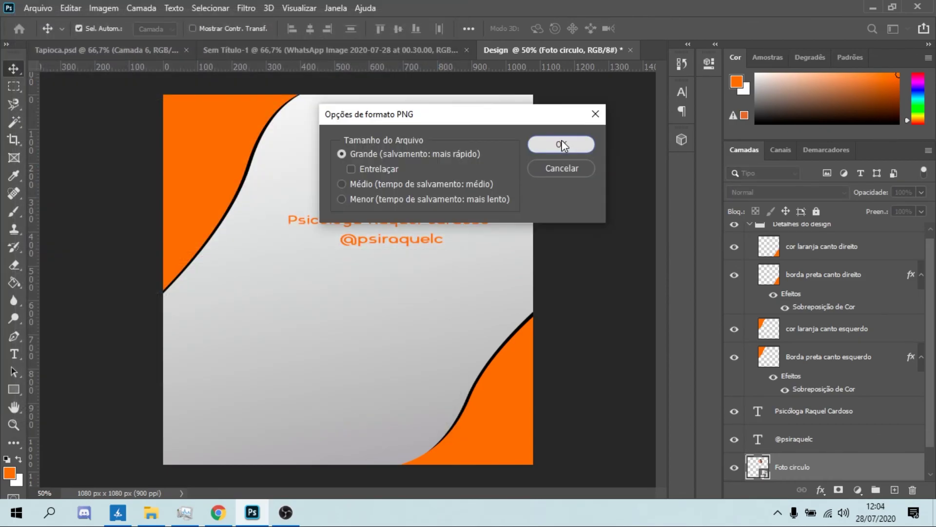
pyautogui.click(566, 144)
# Step: Preview 'Design Padrão Instagram feed.png' in Windows Photo Viewer, then go back to Photoshop
pyautogui.click(147, 515)
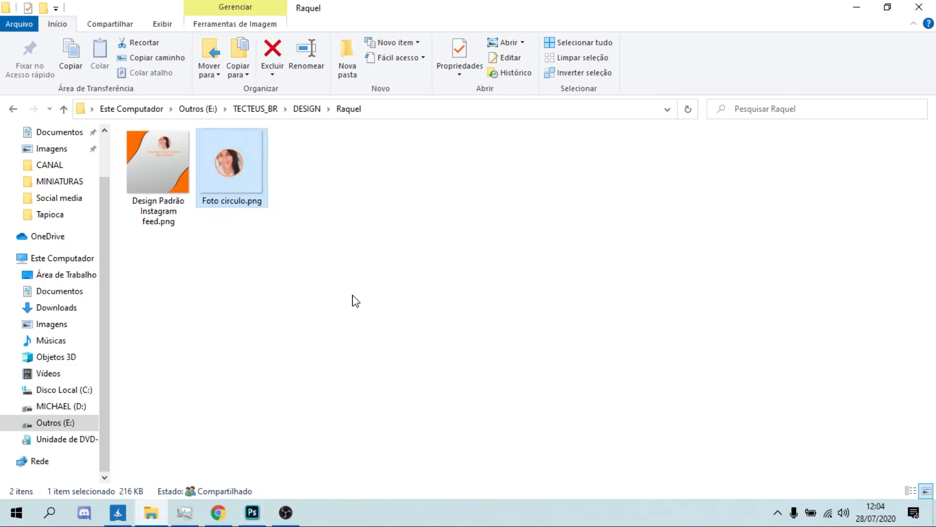
pyautogui.doubleClick(172, 219)
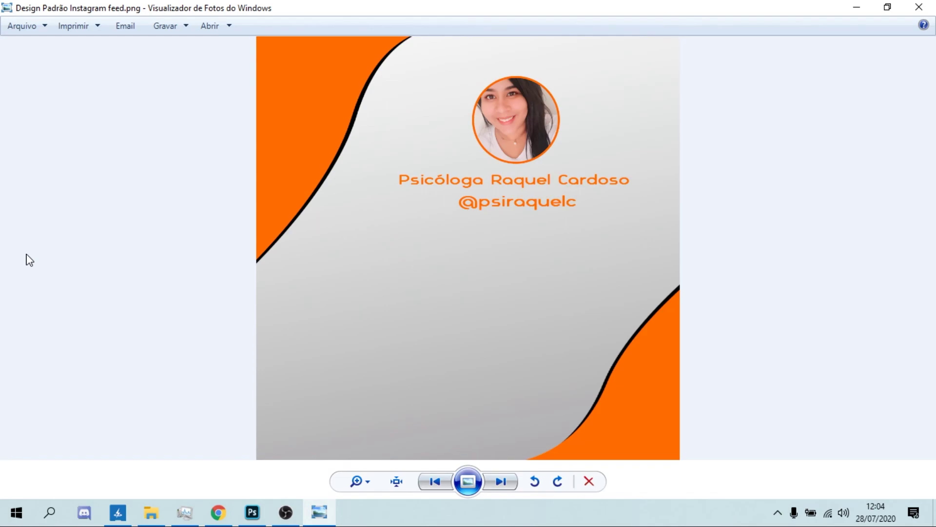
pyautogui.click(252, 512)
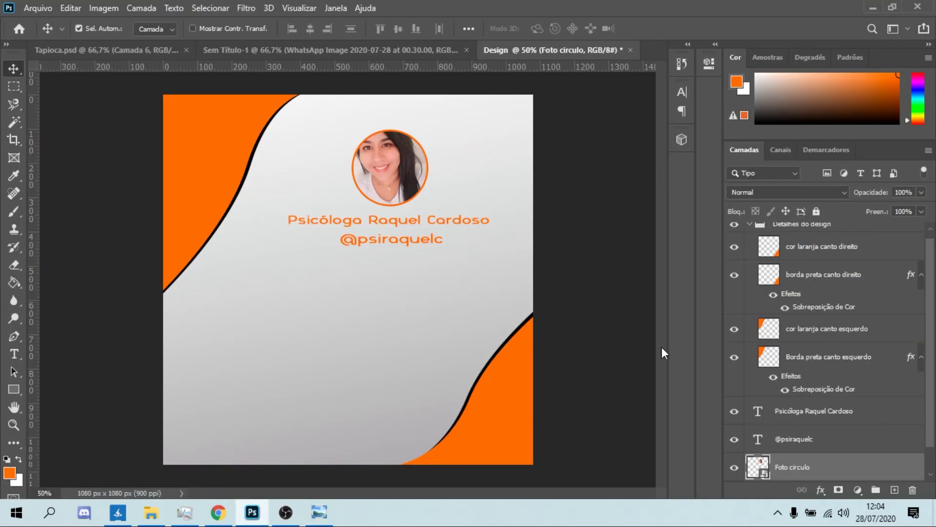
# Step: Collapse the 'Detalhes do design' layer group and switch to the Instagram profile in Chrome
pyautogui.click(750, 224)
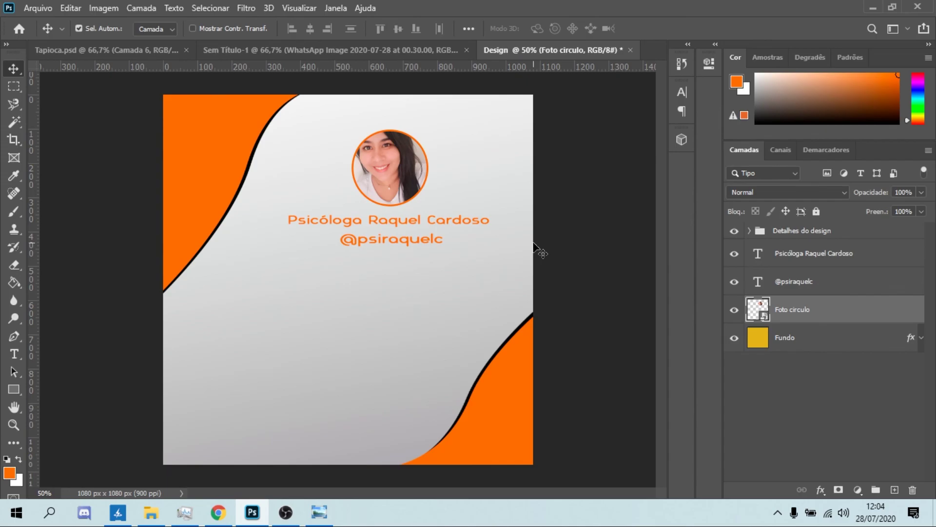
pyautogui.click(218, 512)
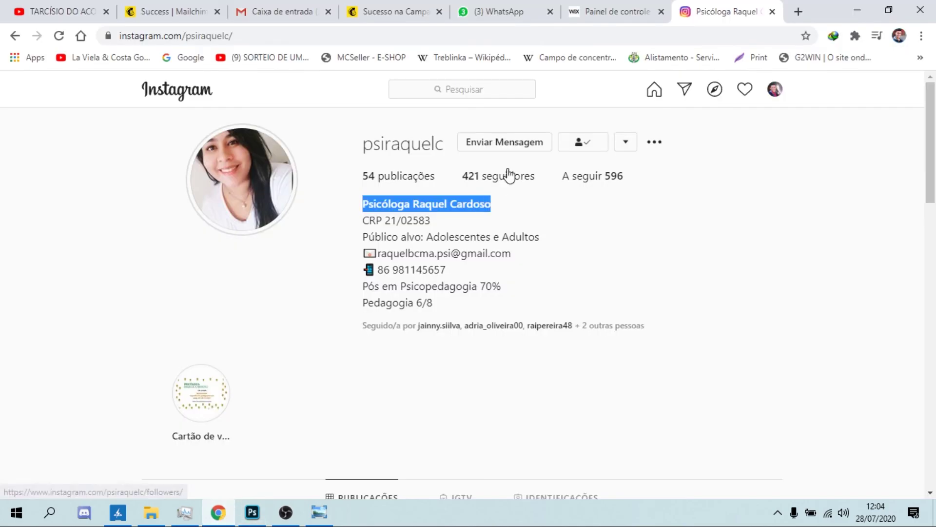
# Step: Go to the signed-in account's own Instagram profile through the avatar menu's Perfil option
pyautogui.click(774, 92)
pyautogui.click(745, 123)
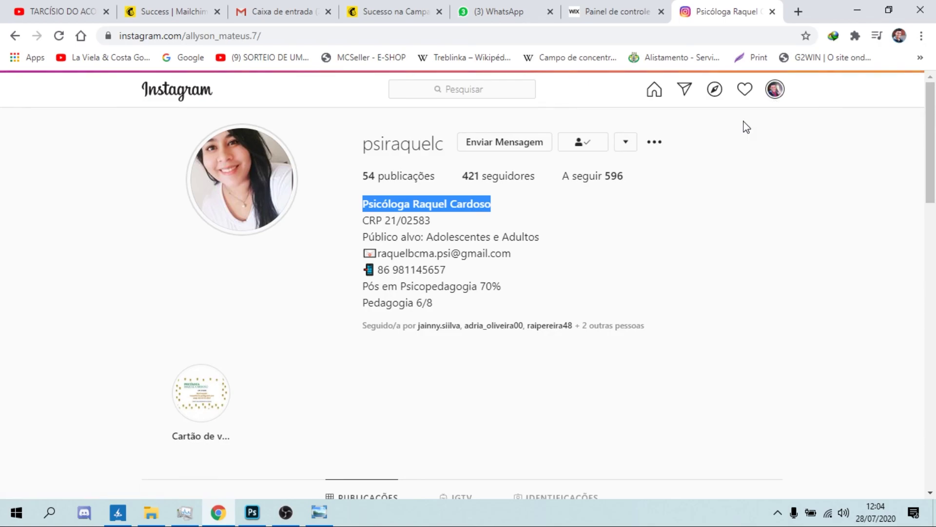